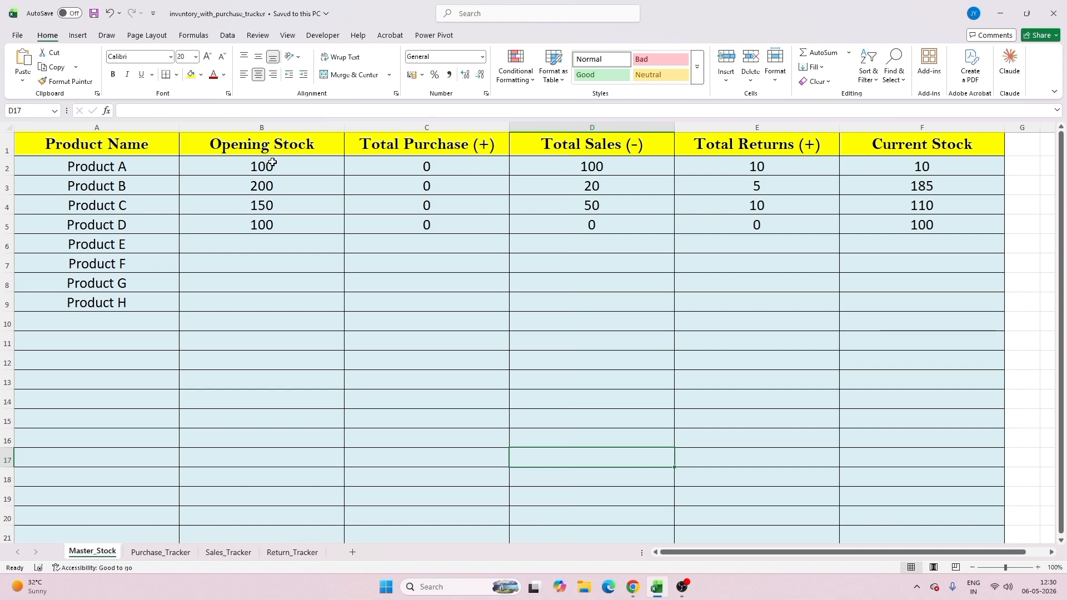
- Review the Master_Stock column headers from Opening Stock through Total Purchase, Total Sales and Total Returns to Current Stock
left_click(384, 151)
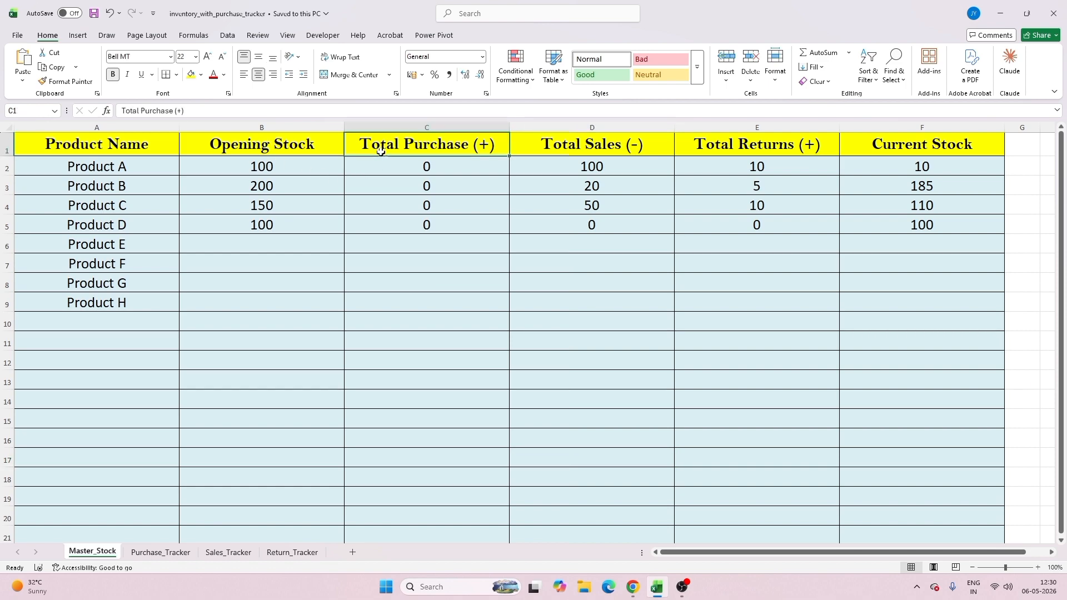
left_click(553, 152)
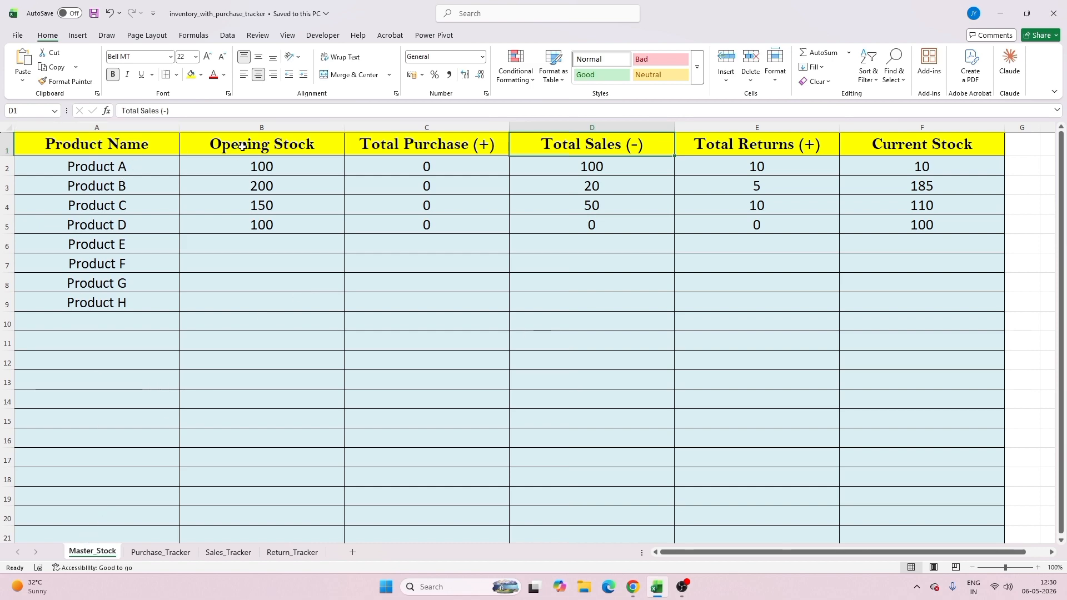
left_click(244, 146)
left_click(406, 144)
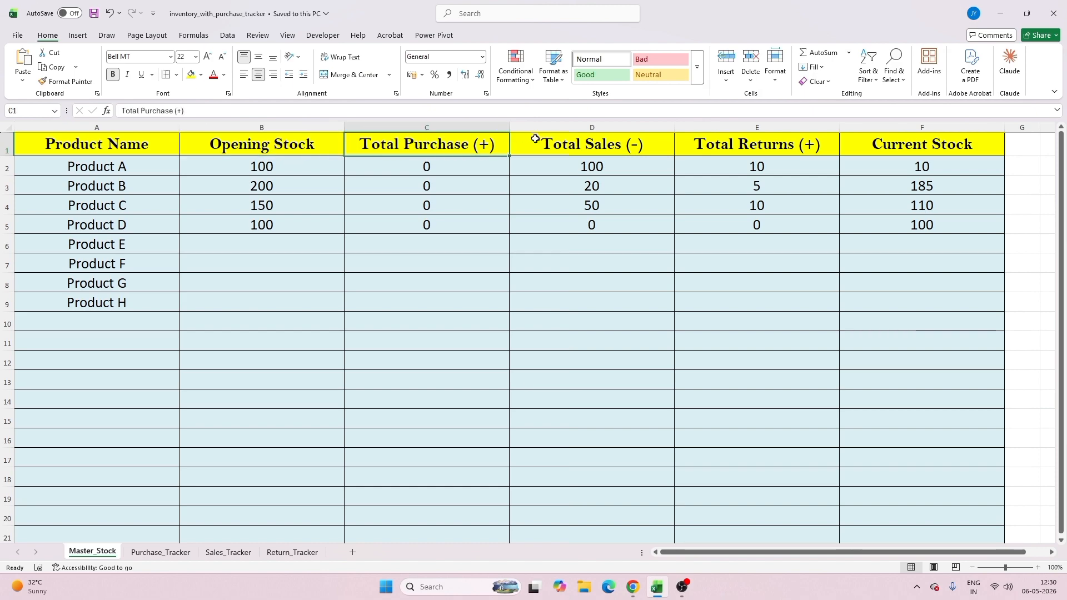
left_click(567, 147)
left_click(746, 144)
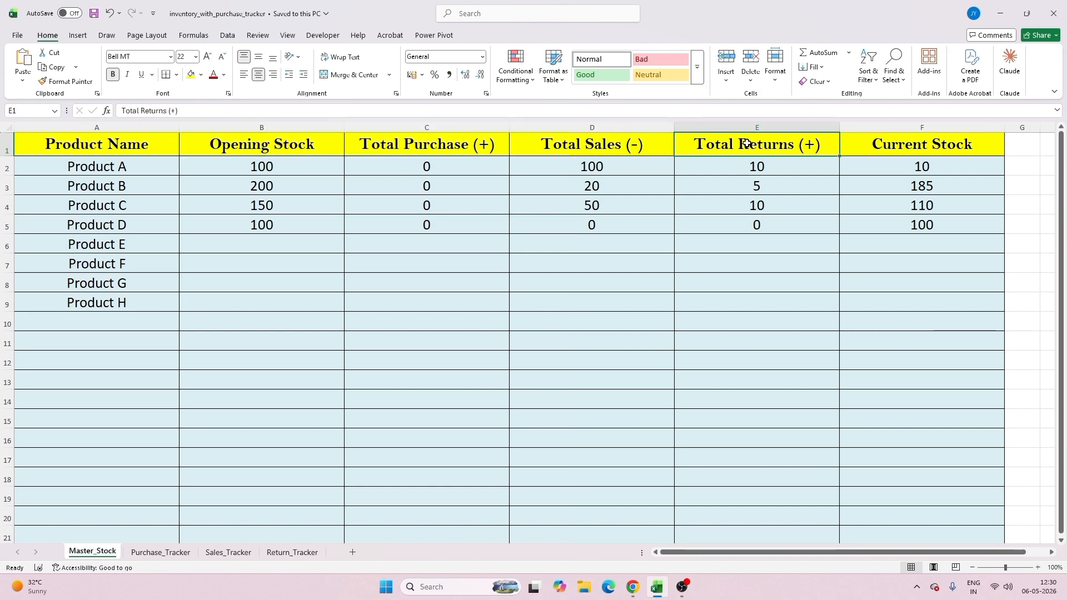
left_click(998, 150)
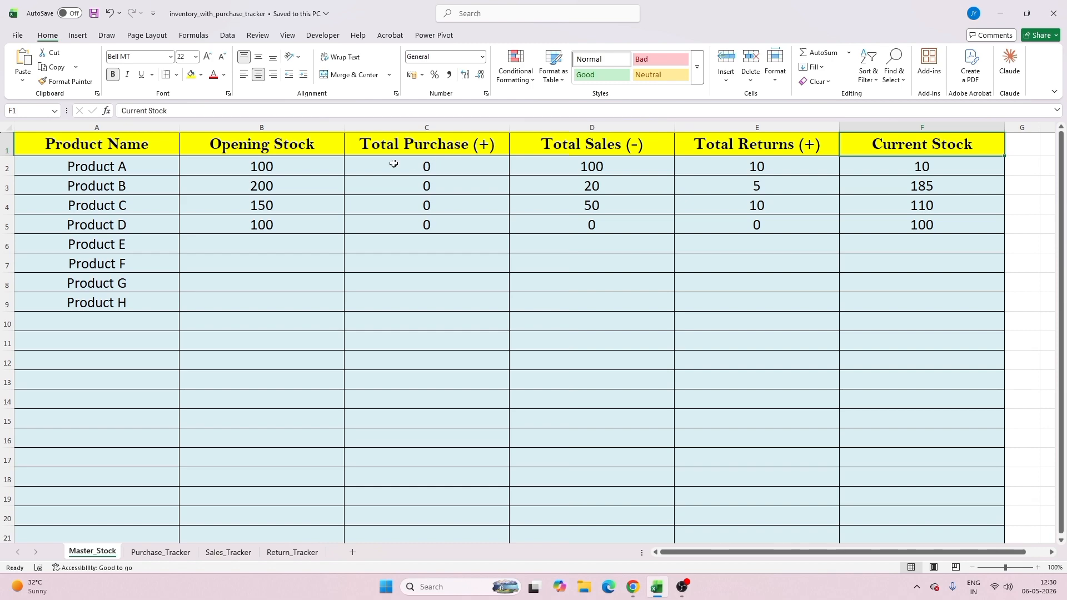
- Examine the Purchase_Tracker sheet's columns from Date and Vendor Name to Price Per Unit, plus the Total Amount formula in F2
left_click(158, 552)
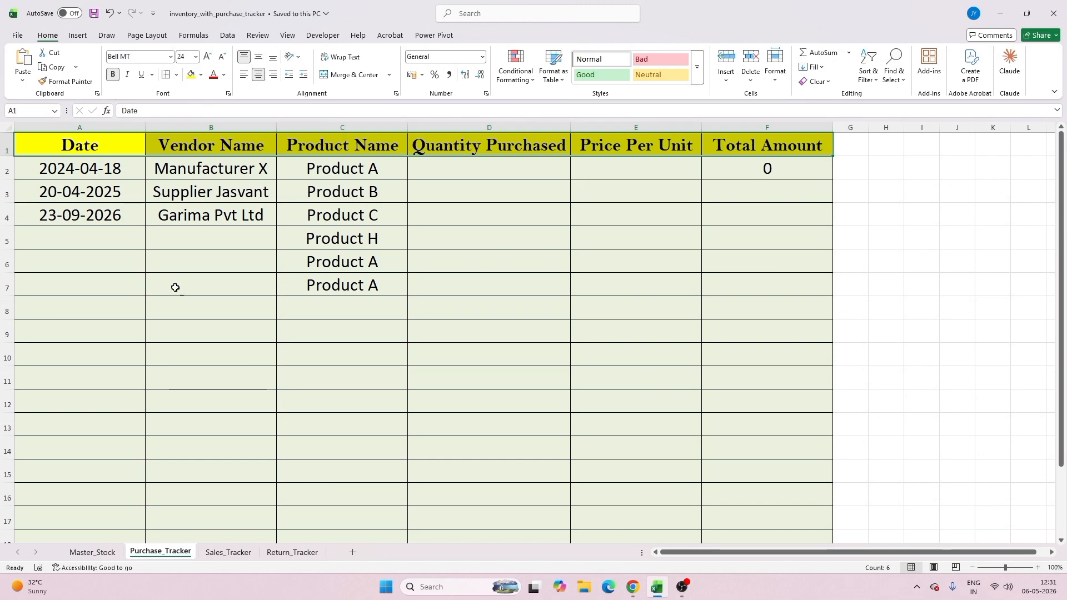
left_click(99, 128)
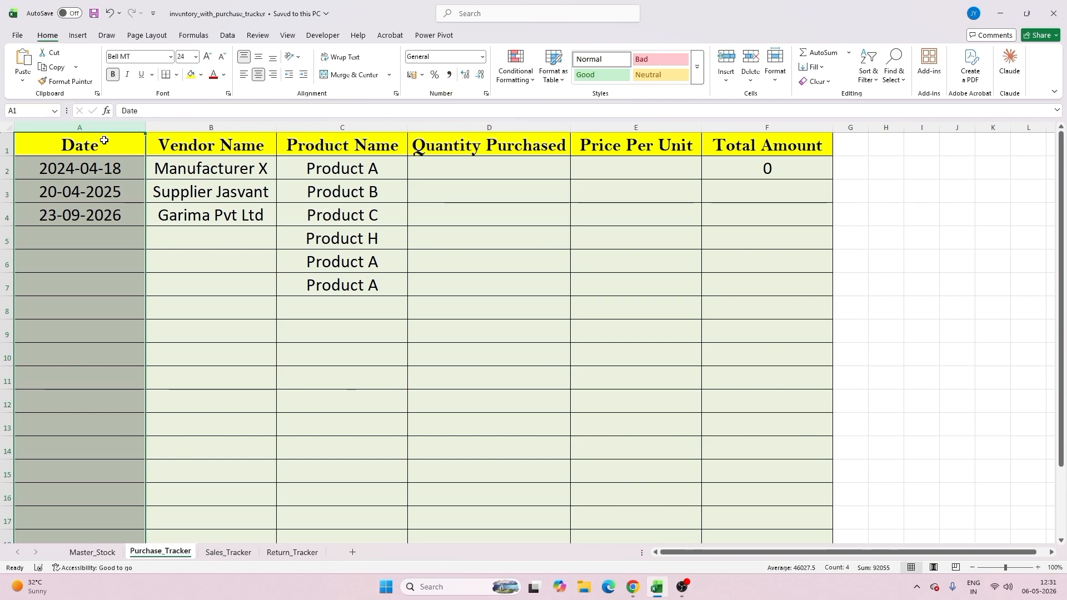
left_click(161, 124)
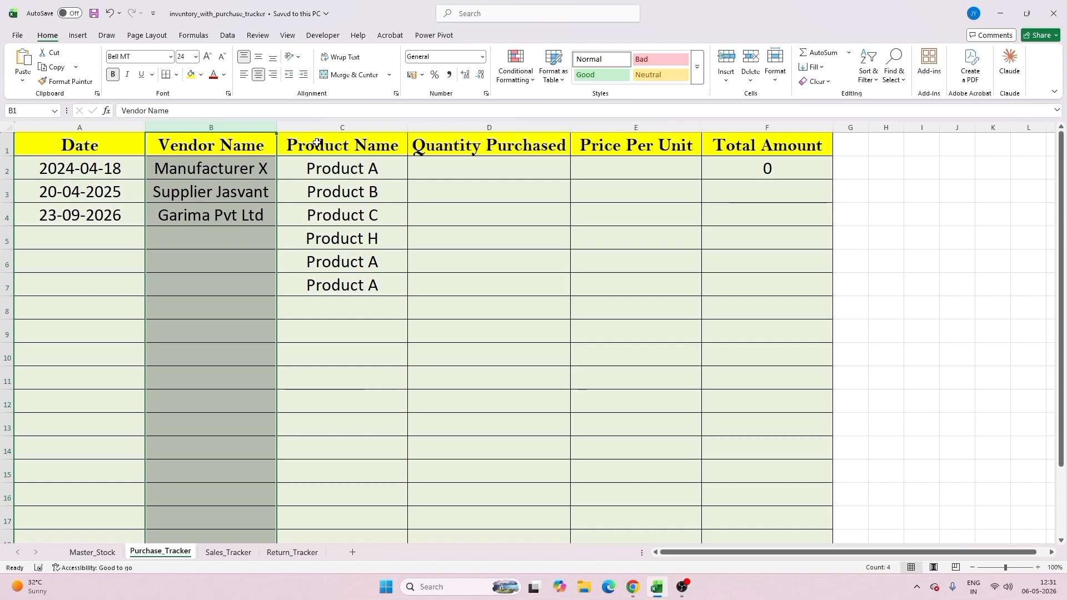
left_click_drag(317, 143, 336, 283)
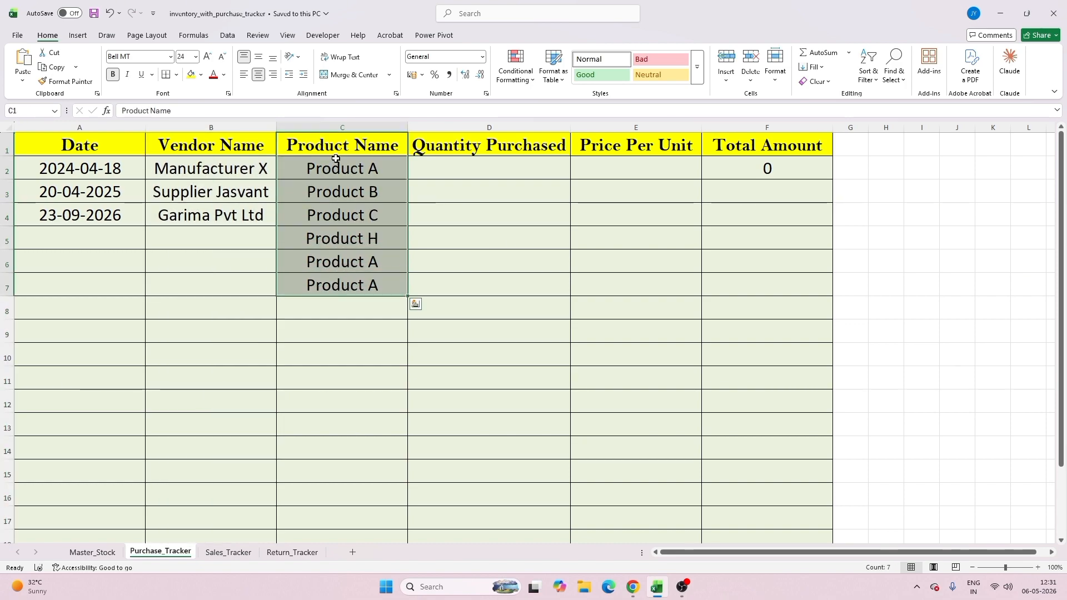
left_click(496, 151)
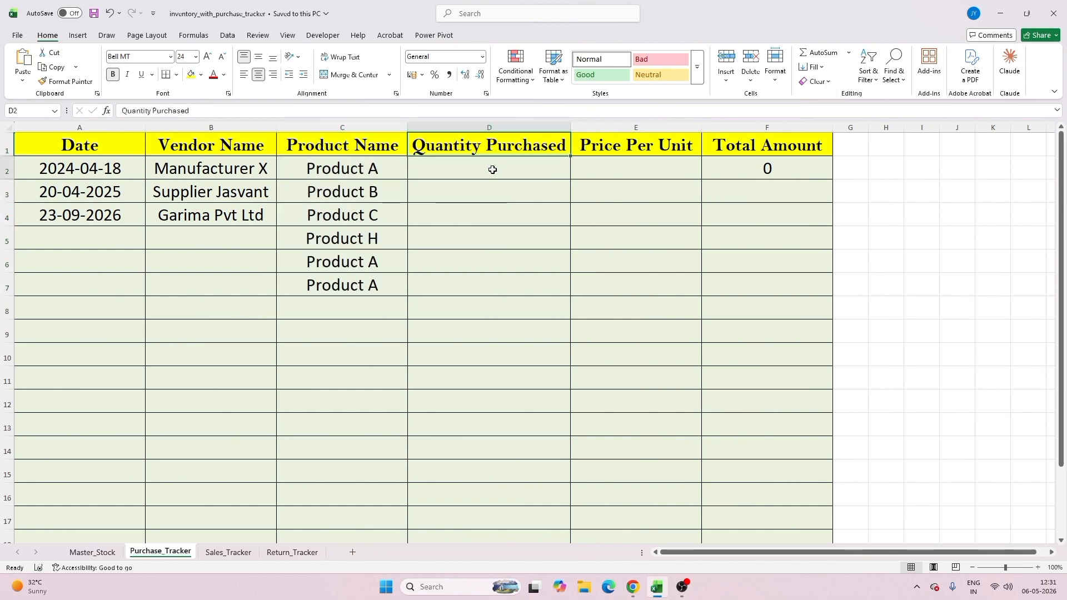
left_click(491, 169)
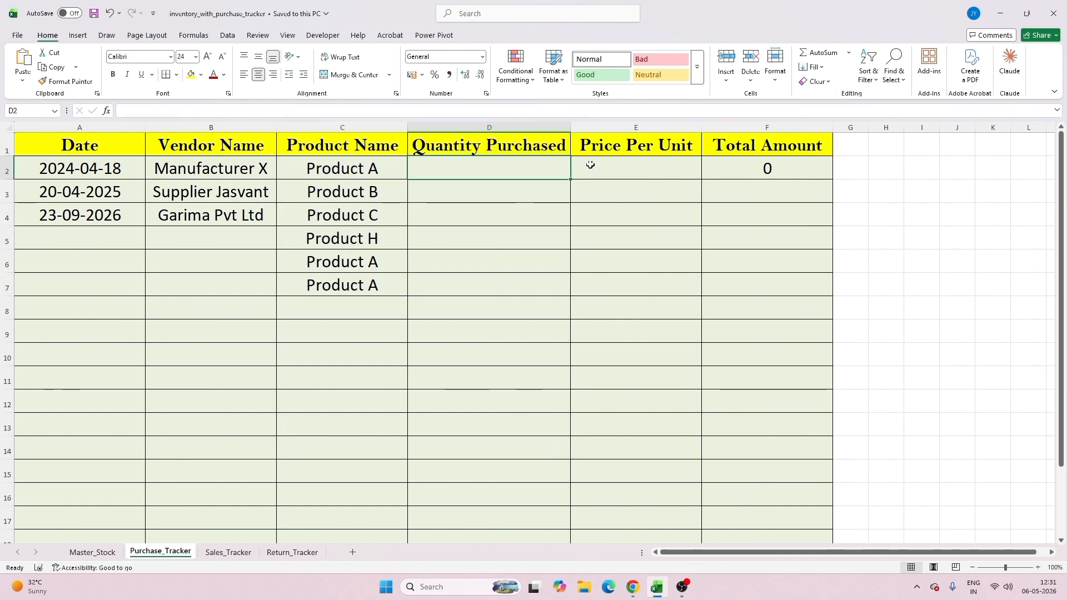
left_click(602, 146)
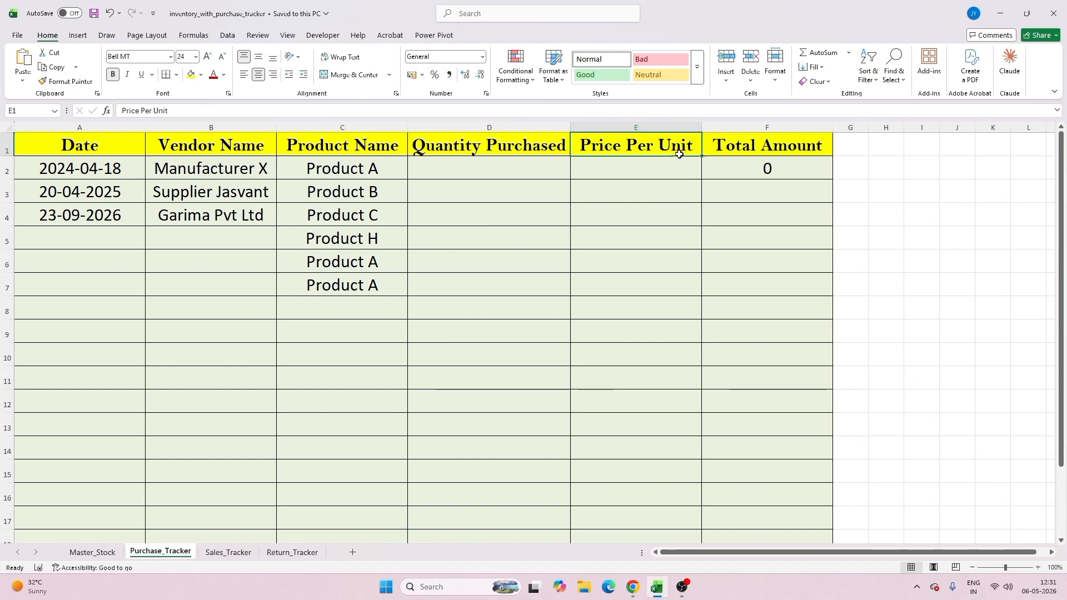
left_click(744, 169)
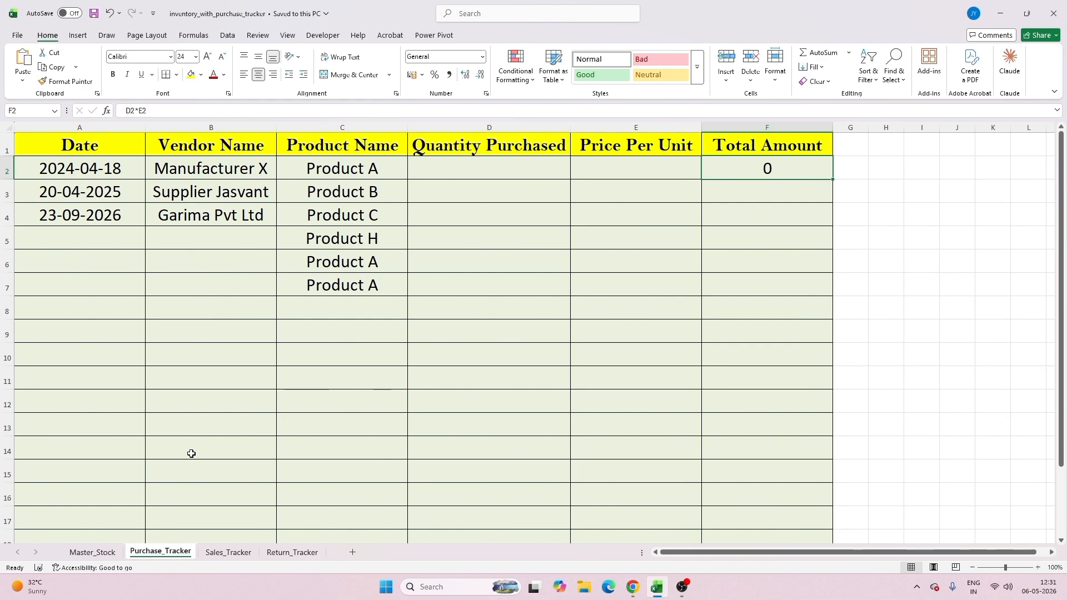
- Examine the Date, Order ID, Product Name and Quantity Sold columns on the Sales_Tracker sheet
left_click(223, 558)
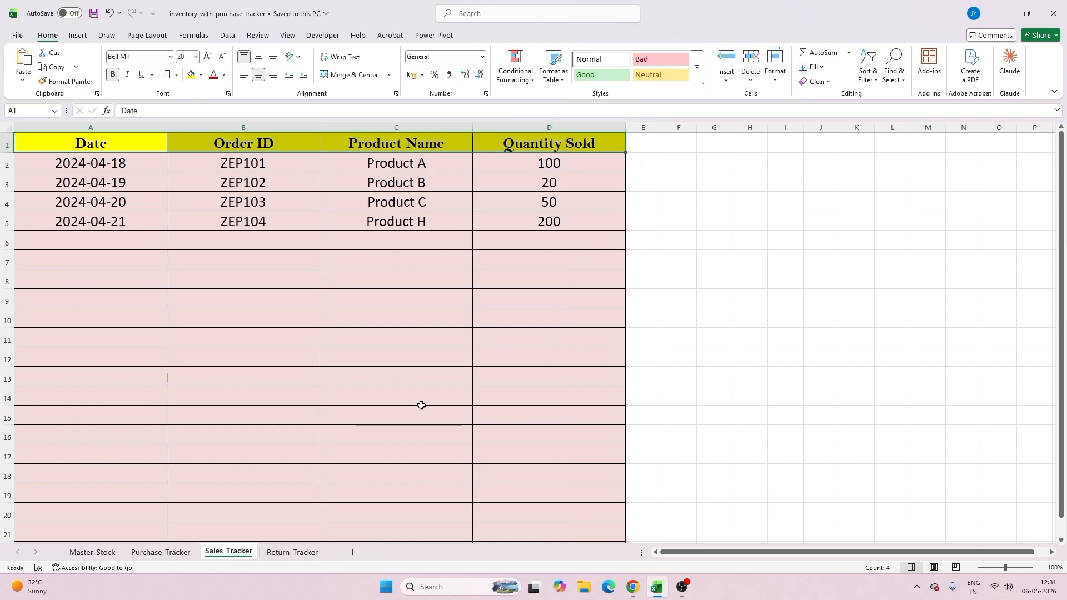
left_click(78, 127)
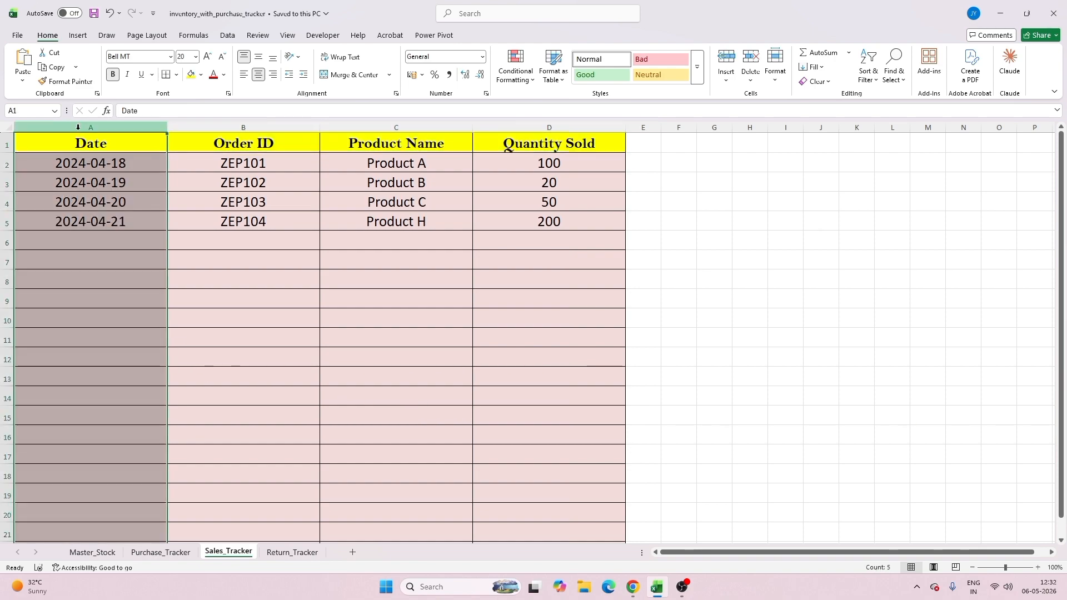
left_click(185, 126)
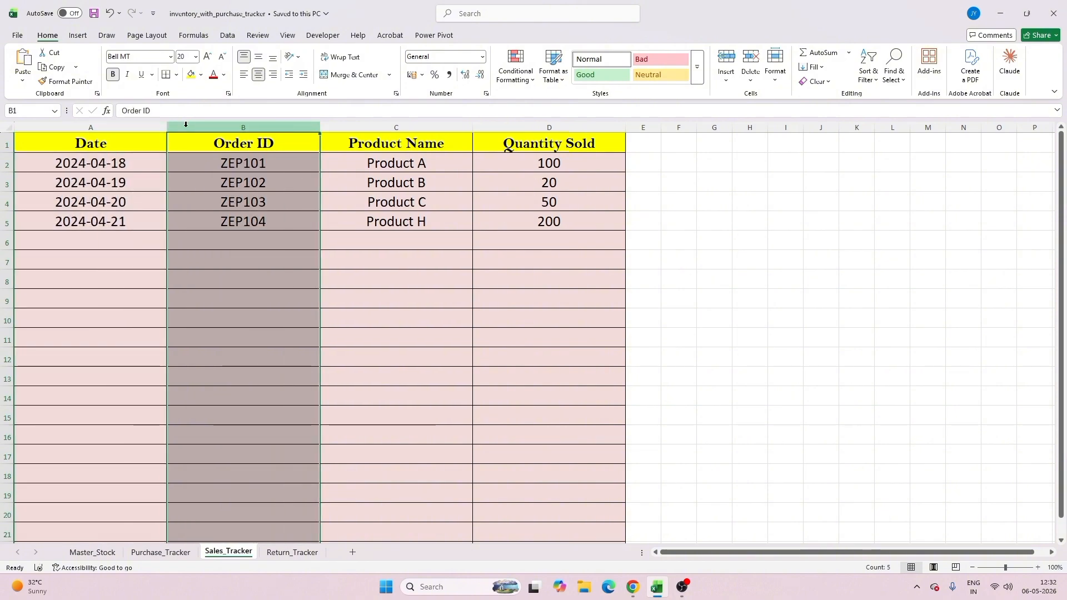
left_click(344, 125)
left_click(537, 126)
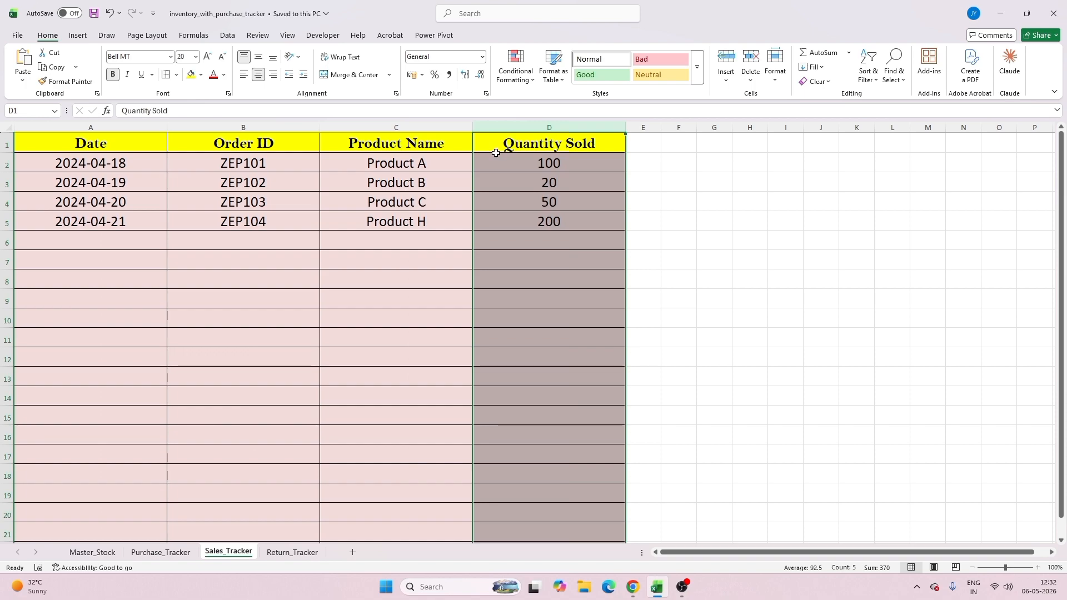
- Examine the Date, Order ID, Product Name, Quantity Returned and Condition columns on the Return_Tracker sheet
left_click(302, 552)
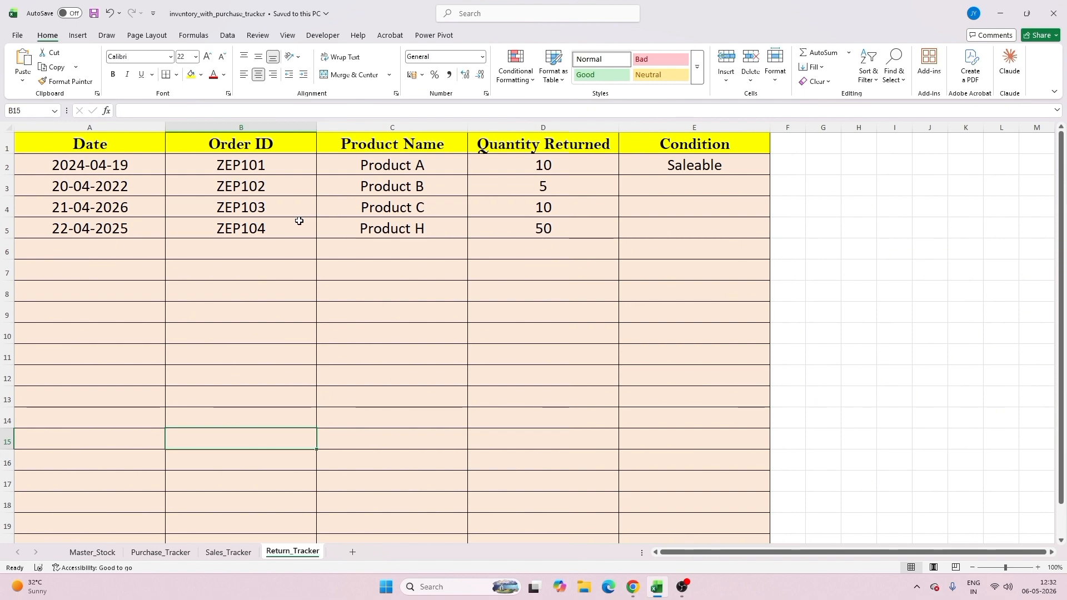
left_click(126, 128)
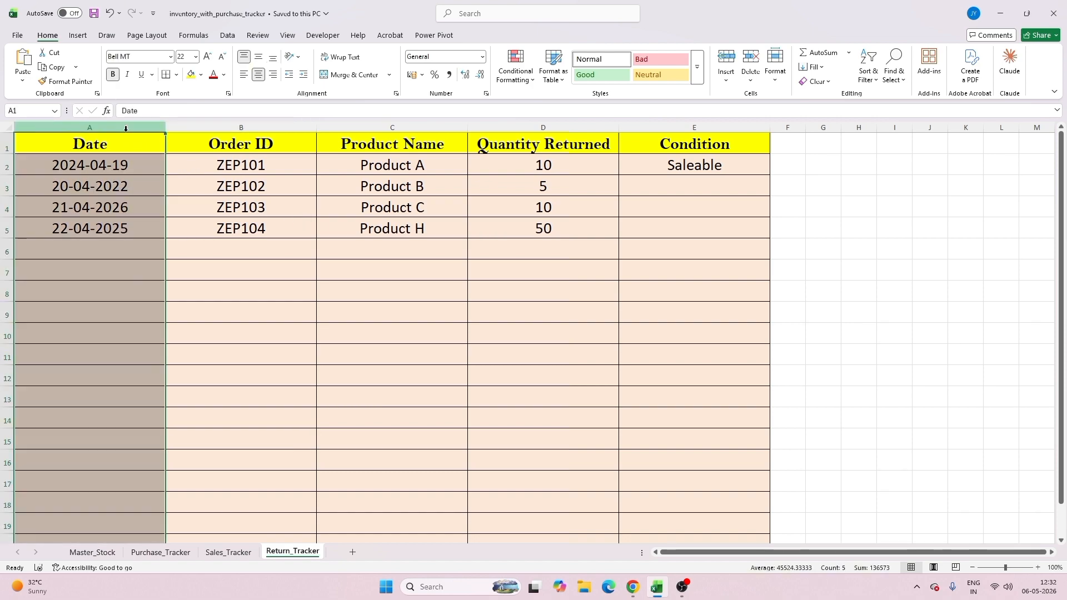
left_click(222, 144)
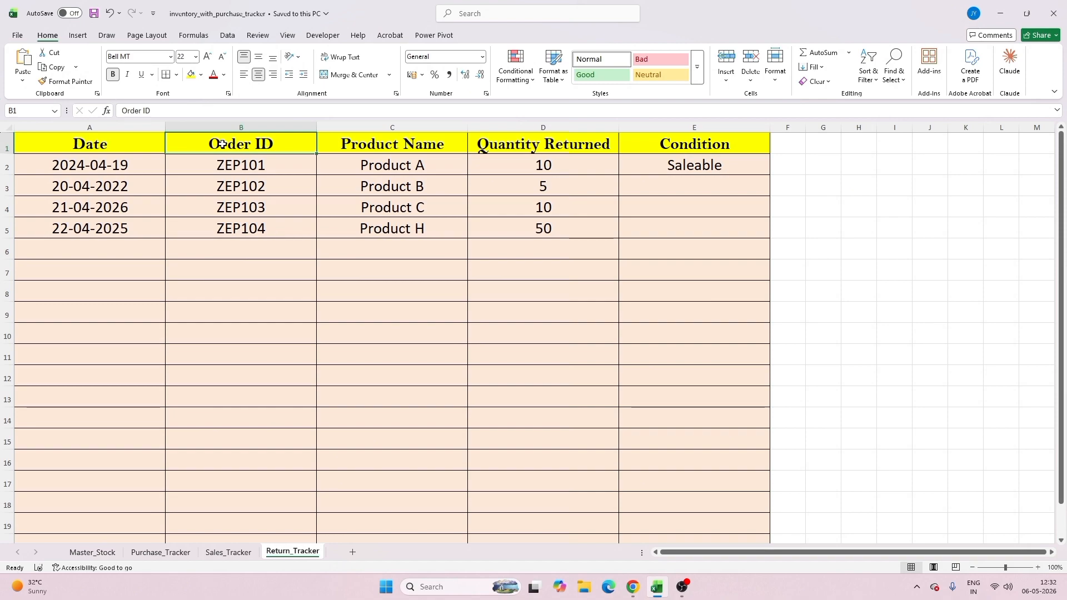
left_click(374, 143)
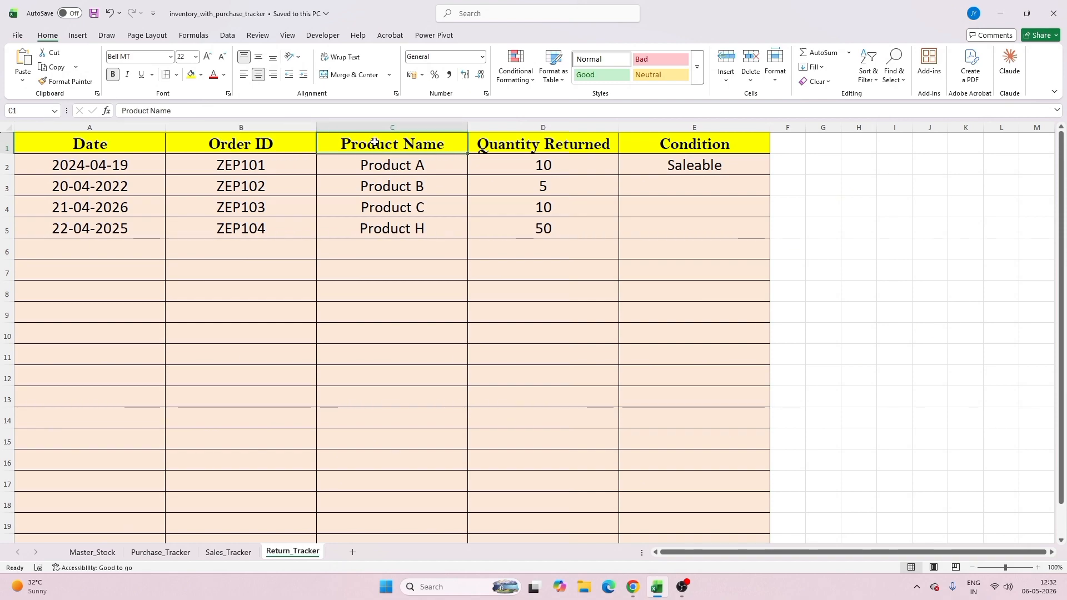
left_click(525, 143)
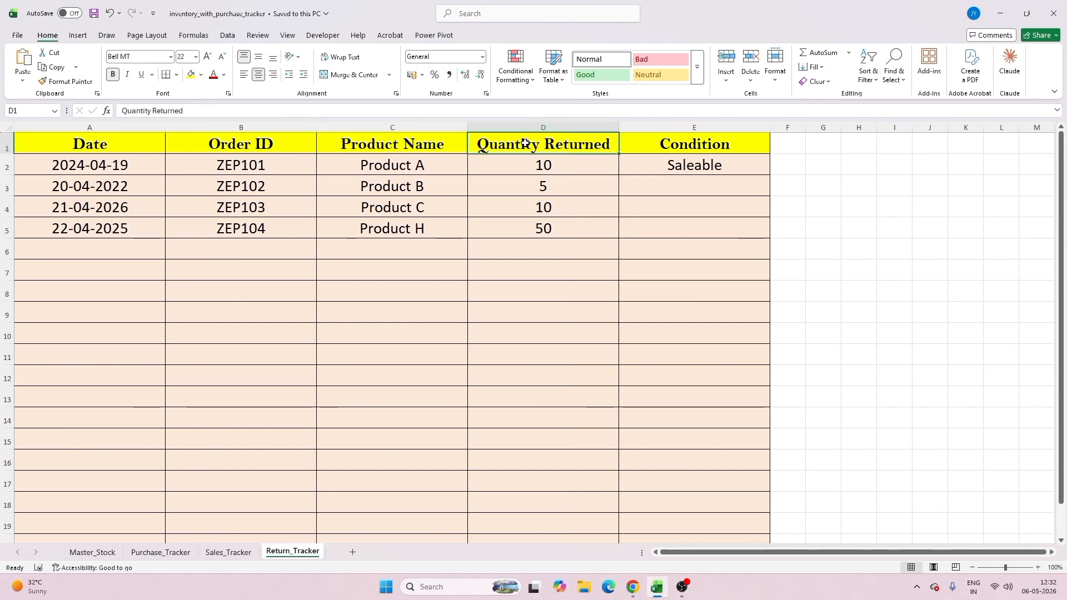
left_click(647, 143)
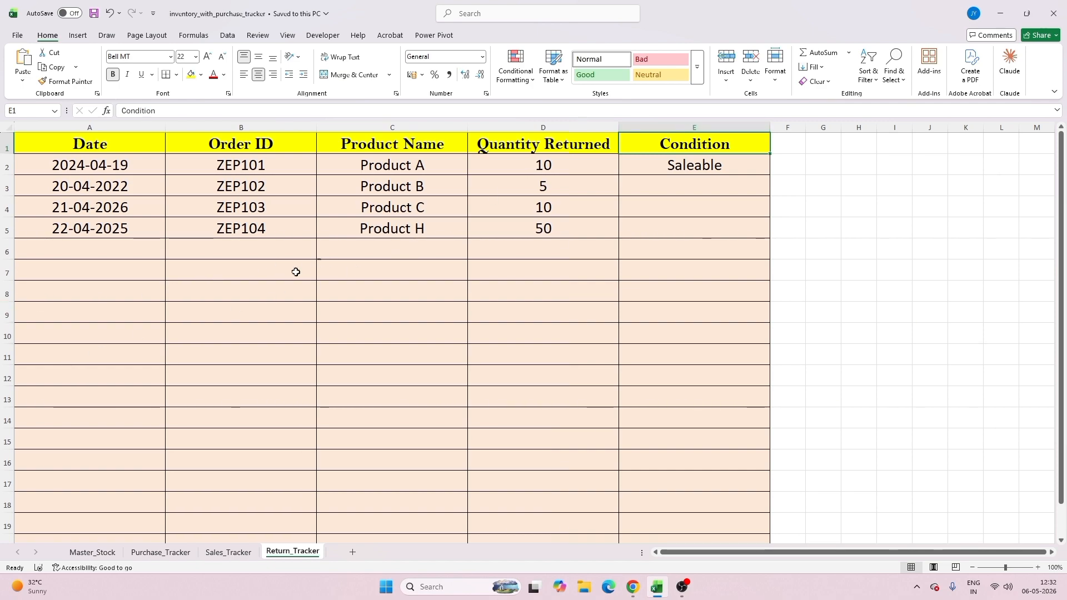
- Compare the product list in Master_Stock column A with the Product Name entries on the Purchase_Tracker sheet
left_click(99, 551)
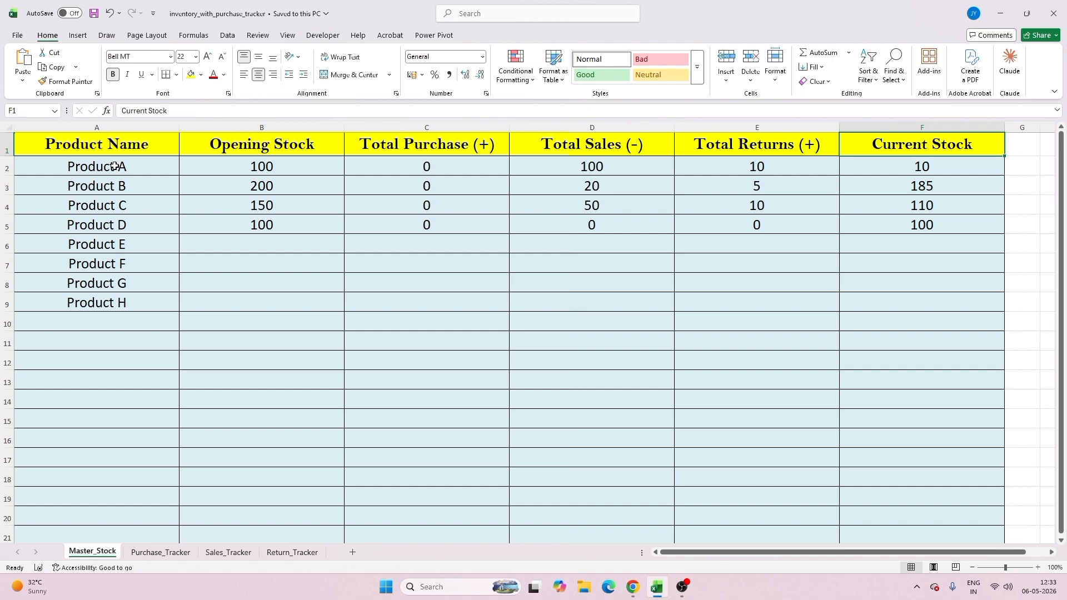
left_click_drag(115, 166, 119, 457)
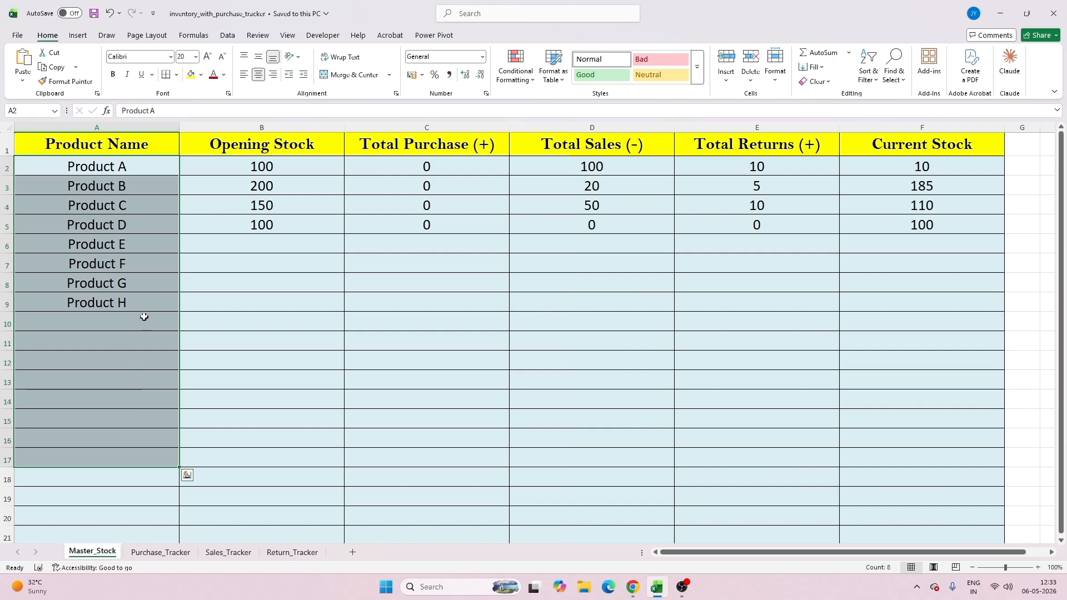
left_click(137, 171)
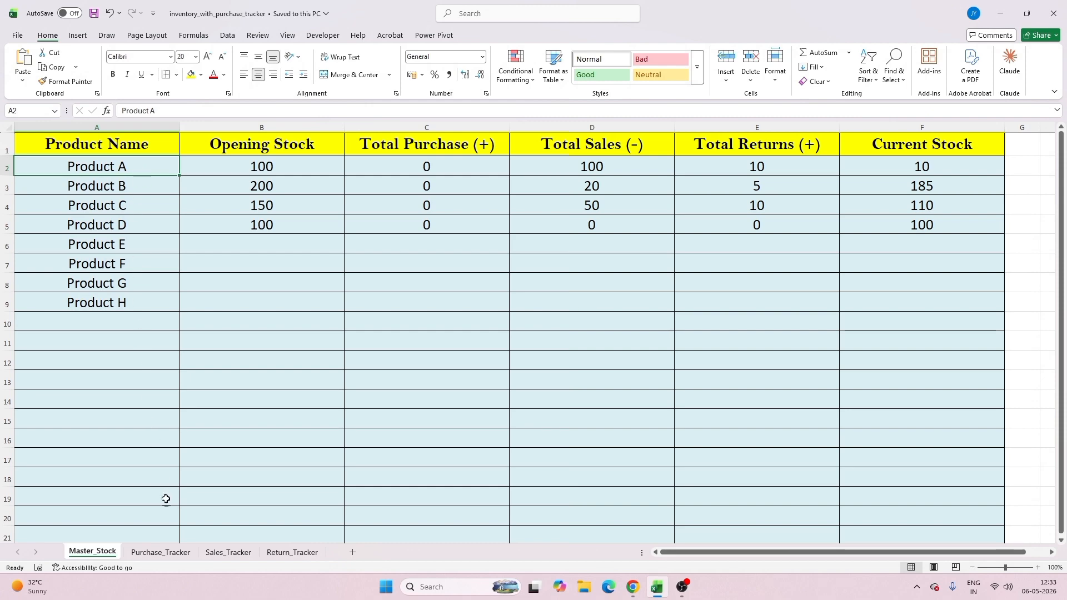
left_click(167, 553)
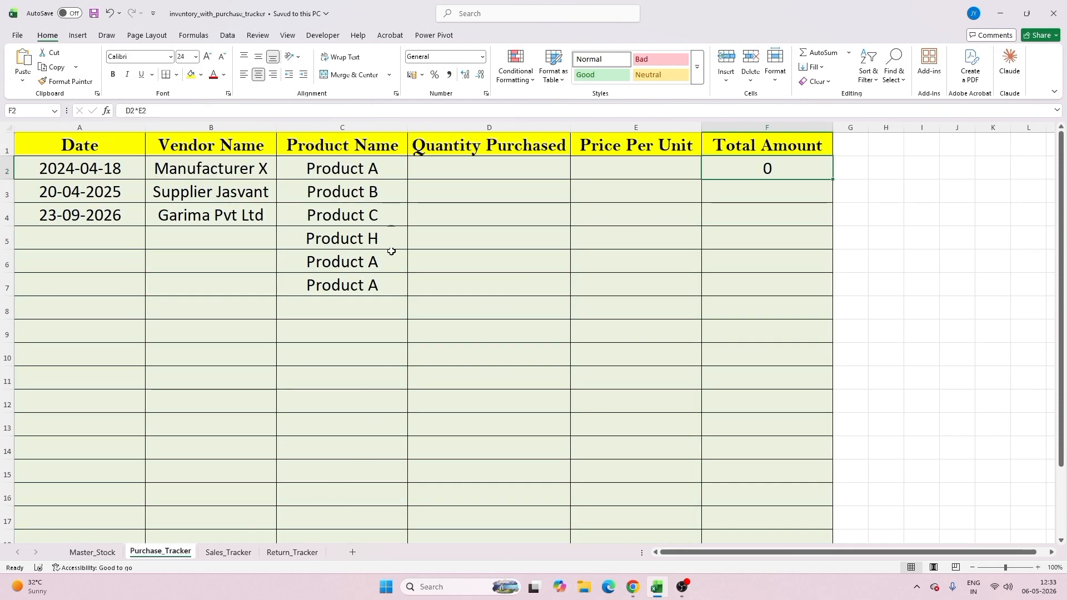
left_click(350, 263)
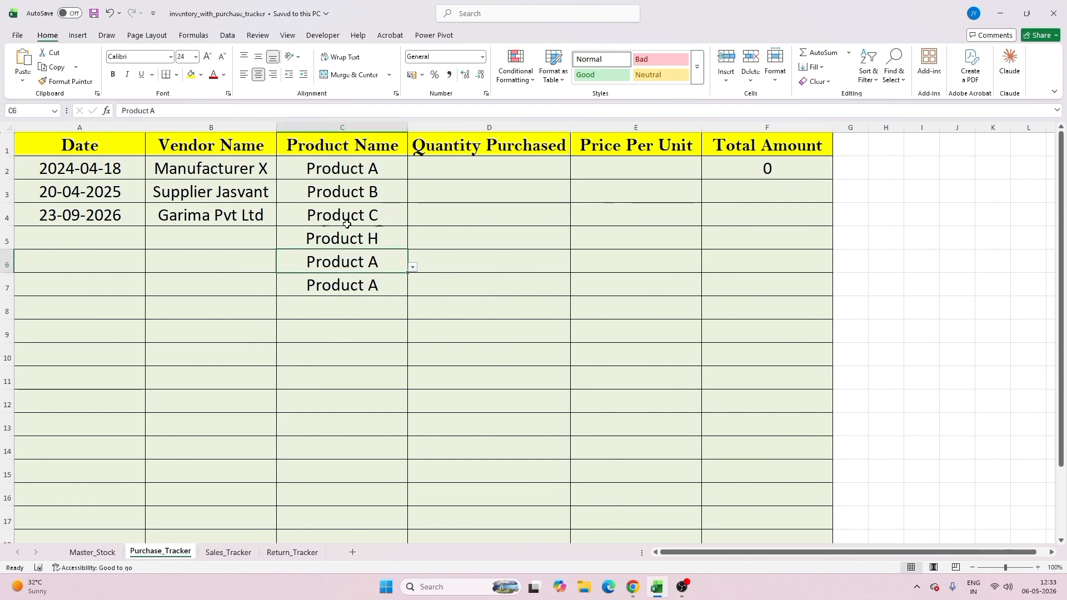
left_click(92, 552)
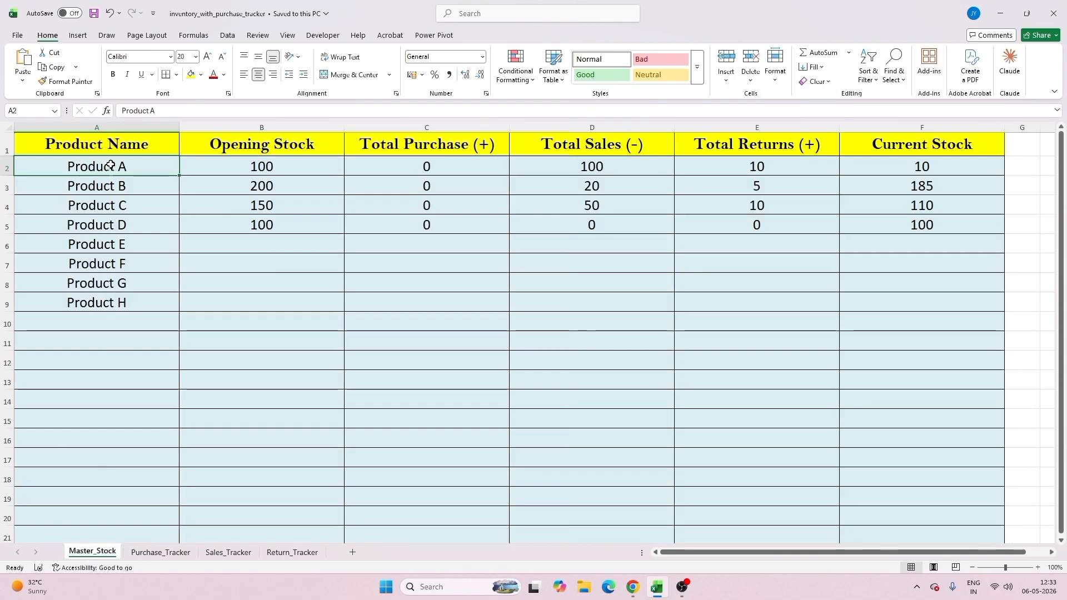
left_click_drag(110, 165, 135, 303)
left_click(161, 552)
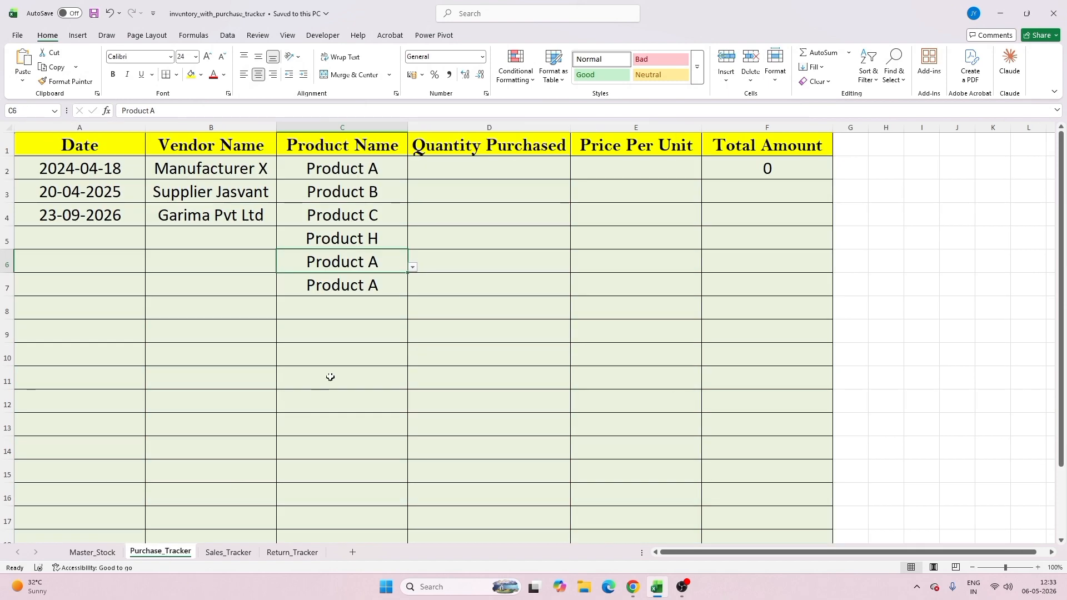
- Add a list validation to cell C8 of Purchase_Tracker with source =Master_Stock!$A$2:$A$9, and choose Product A in that cell
left_click(354, 303)
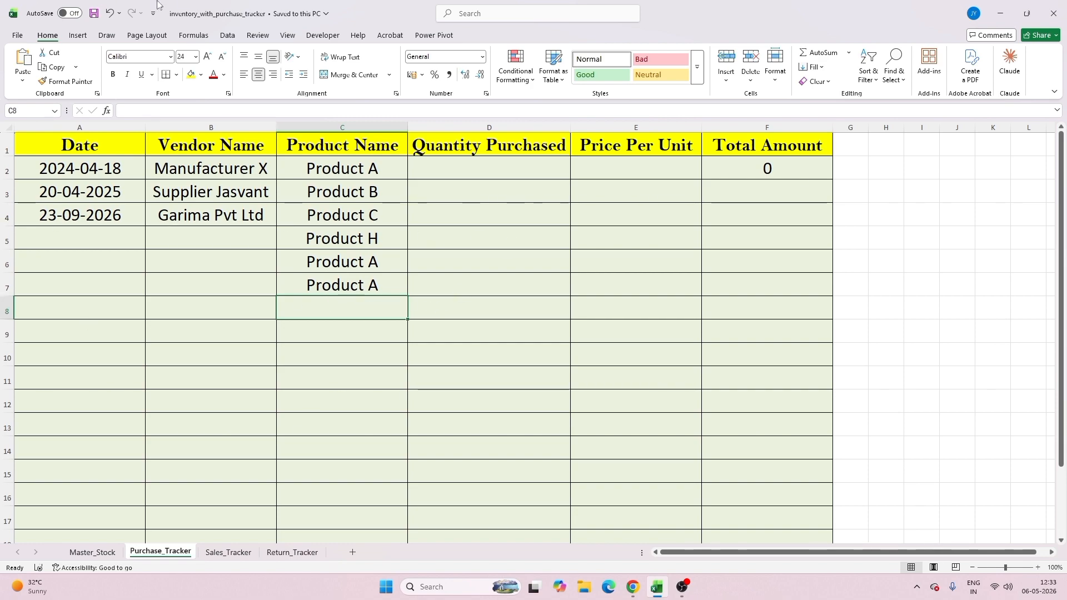
left_click(227, 35)
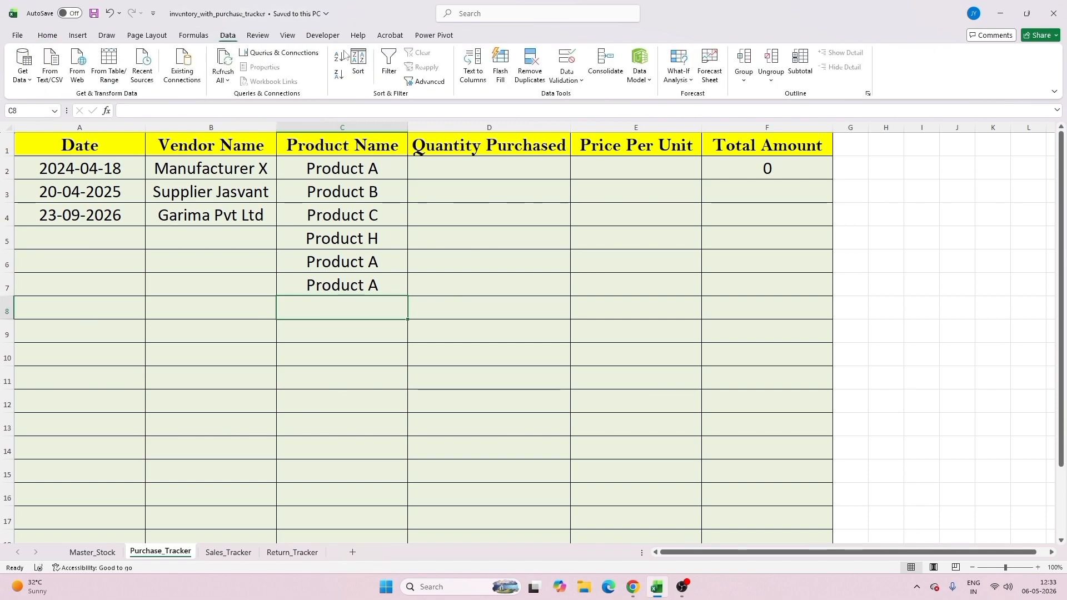
left_click(581, 81)
left_click(590, 88)
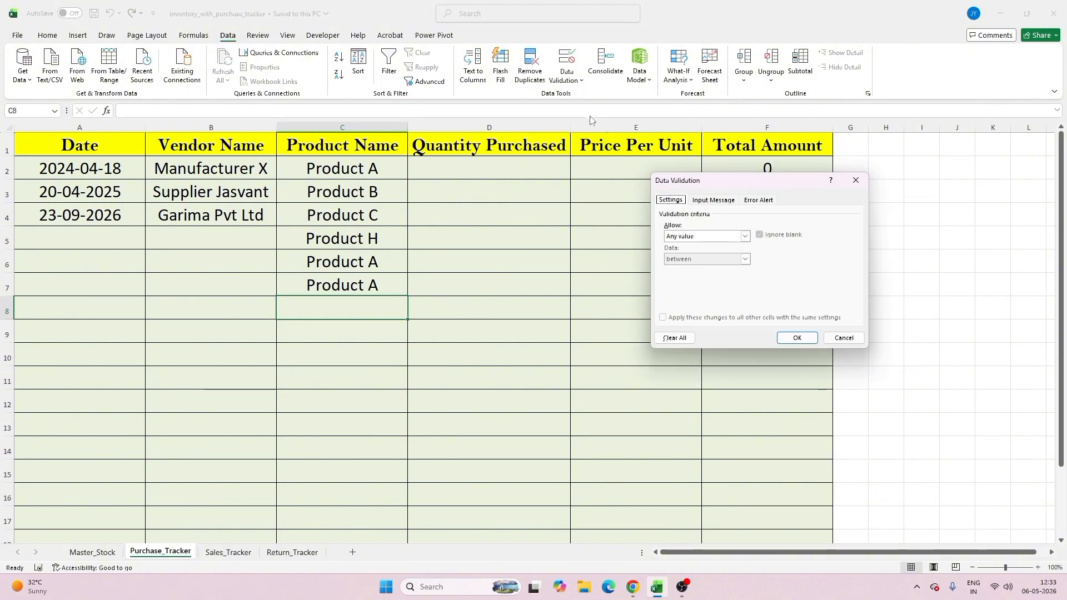
left_click(744, 236)
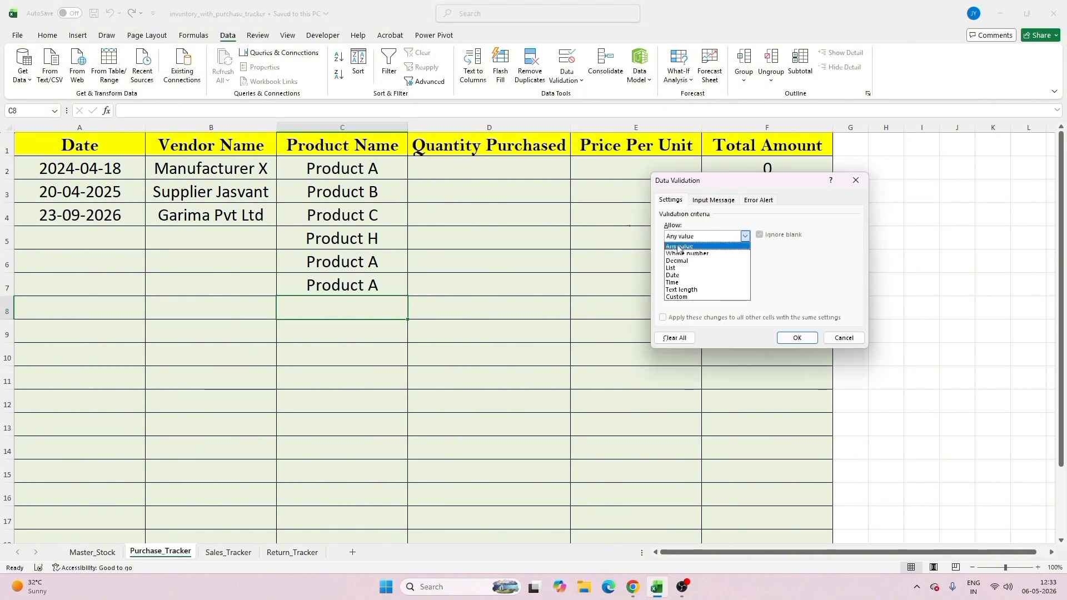
left_click(671, 268)
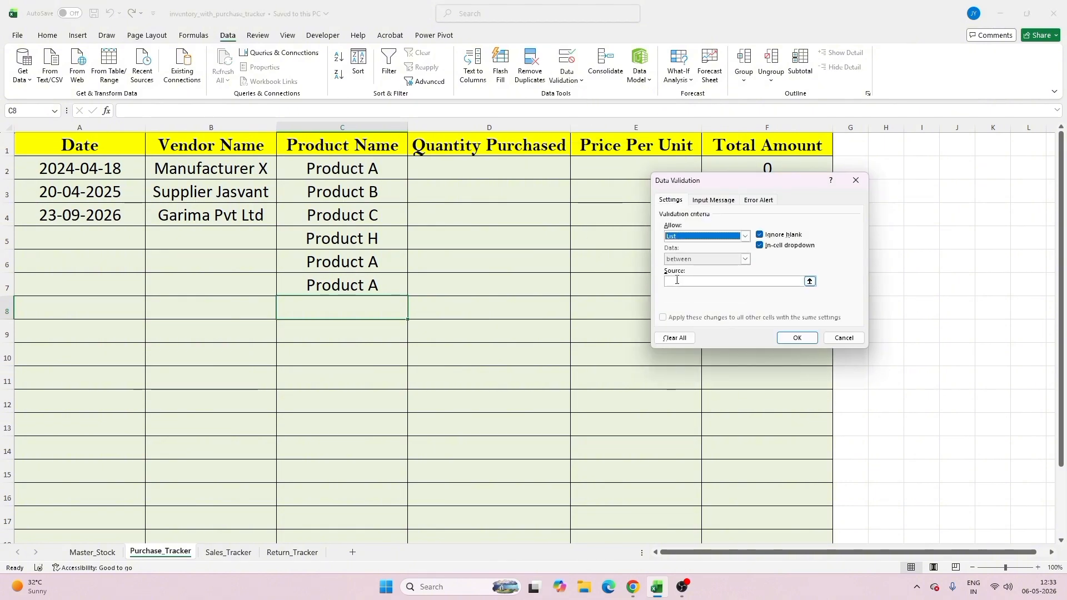
left_click(677, 280)
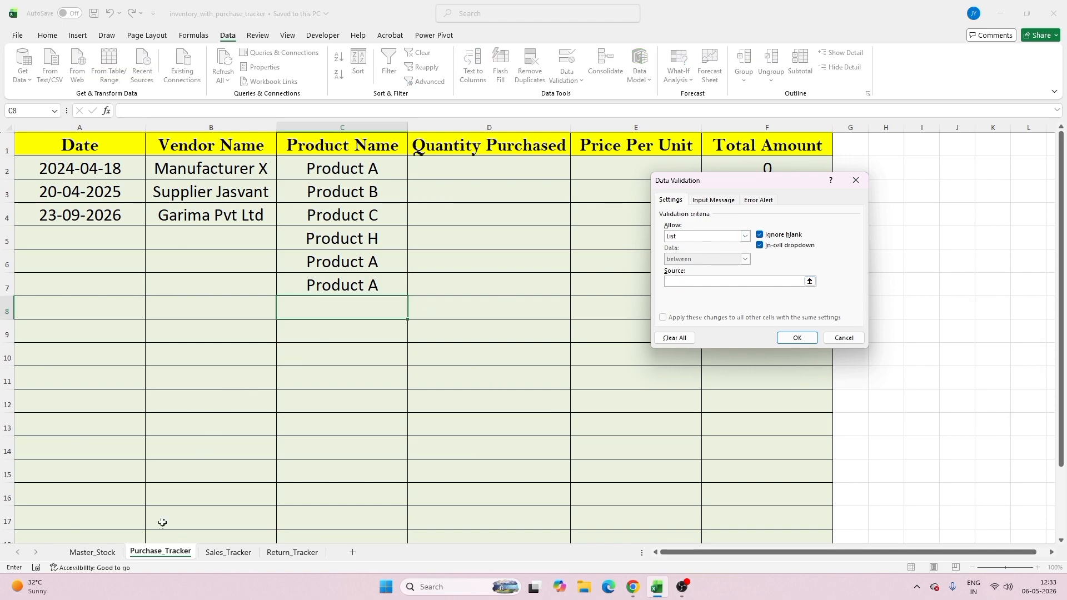
left_click(92, 551)
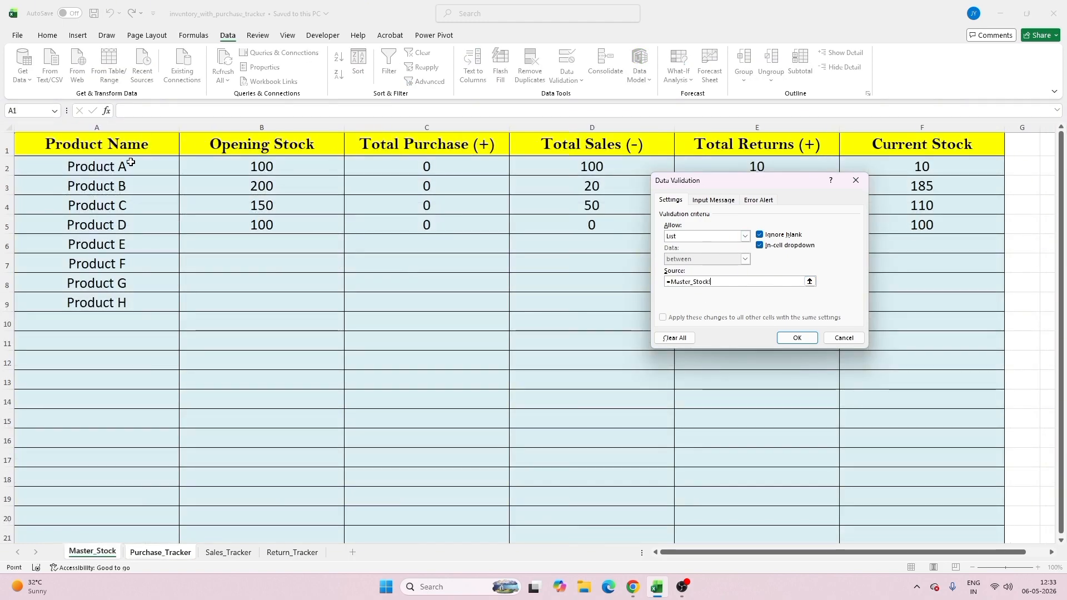
left_click_drag(130, 162, 142, 299)
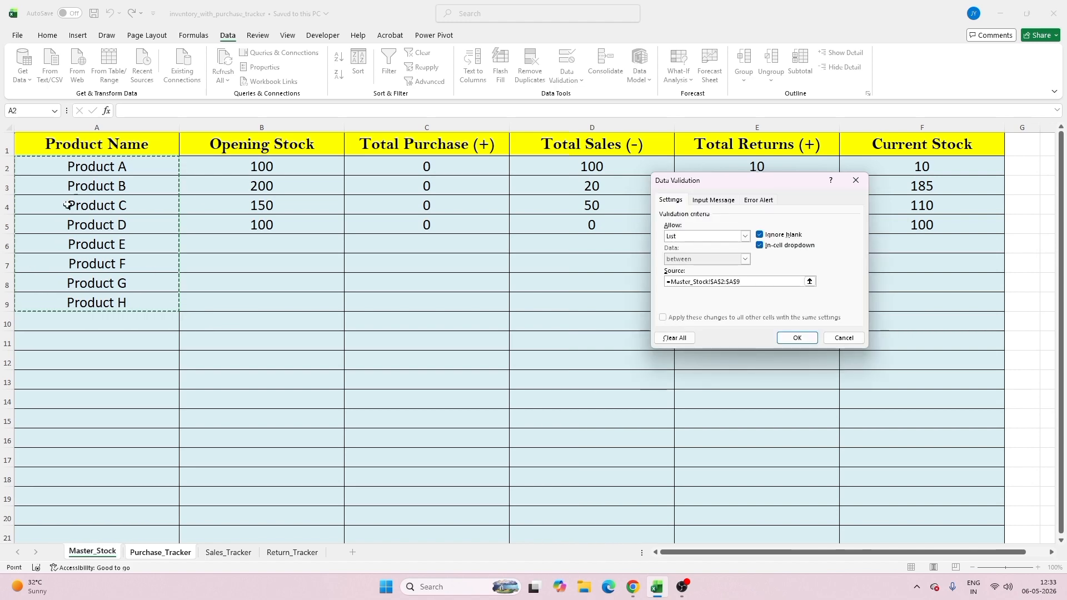
left_click(788, 343)
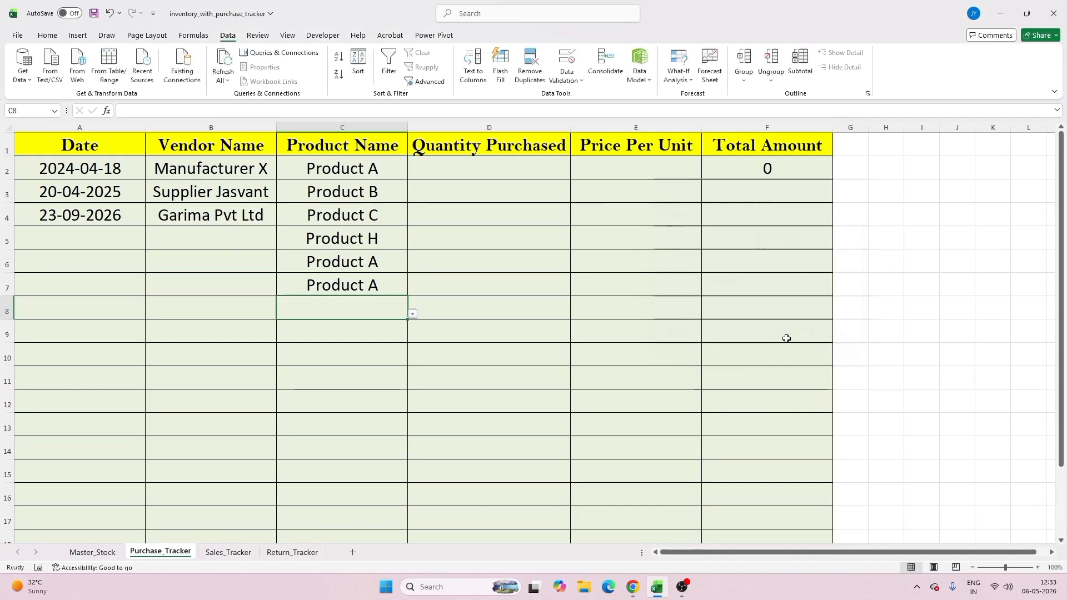
left_click(413, 315)
left_click(344, 325)
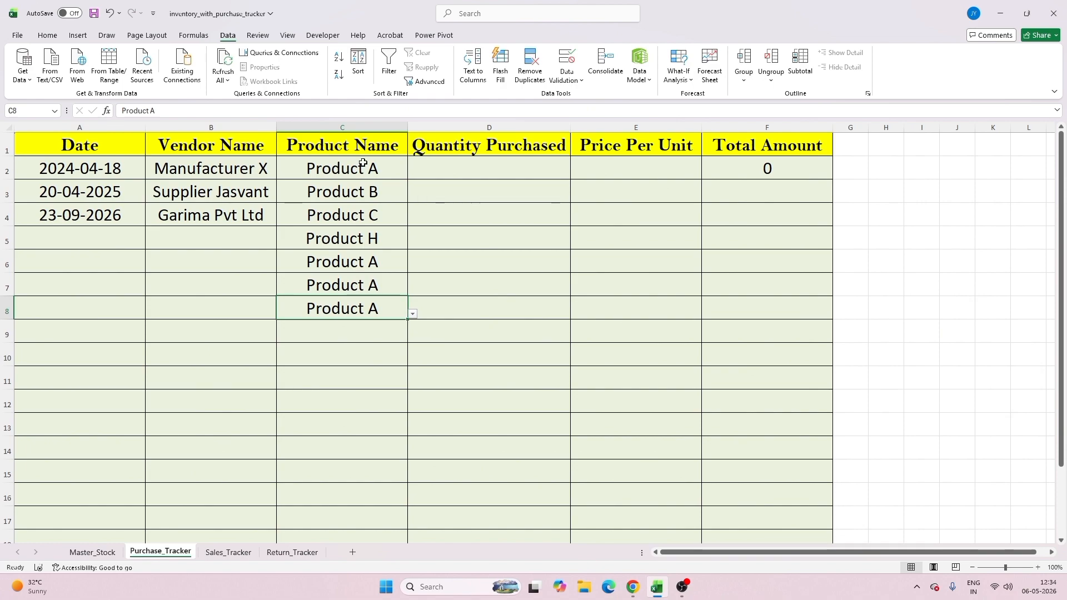
- Check the Product Name cells on the Sales_Tracker and Return_Tracker sheets for the same dropdown list
left_click(228, 553)
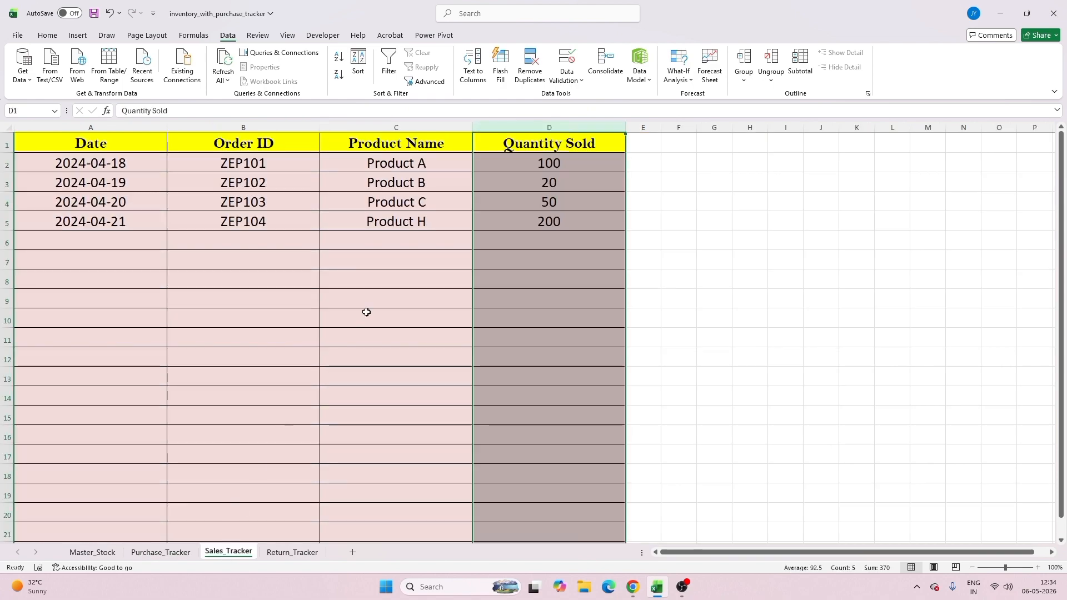
left_click(401, 227)
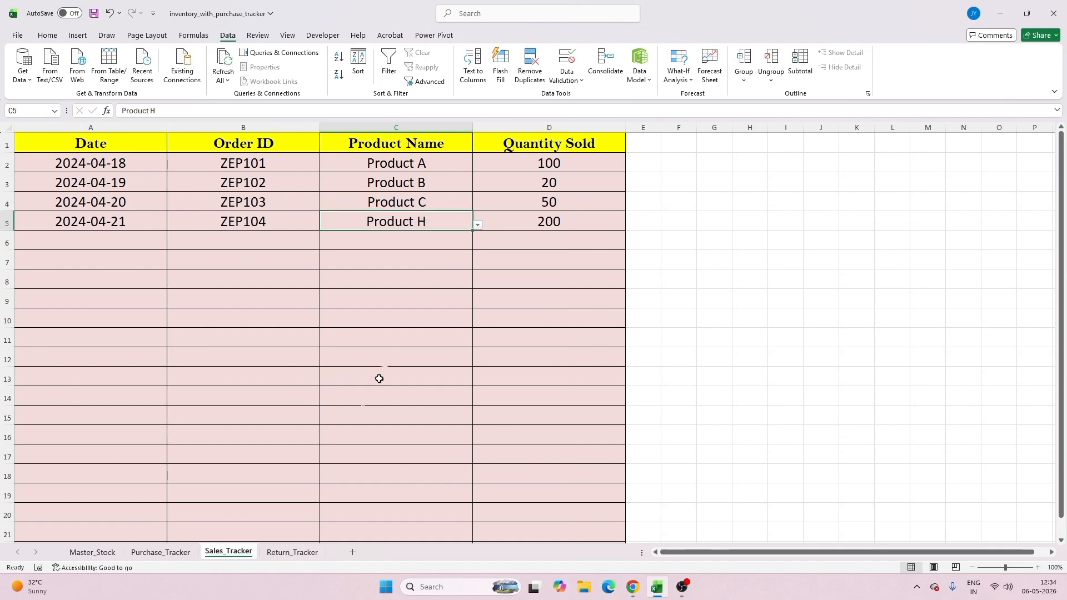
left_click(282, 553)
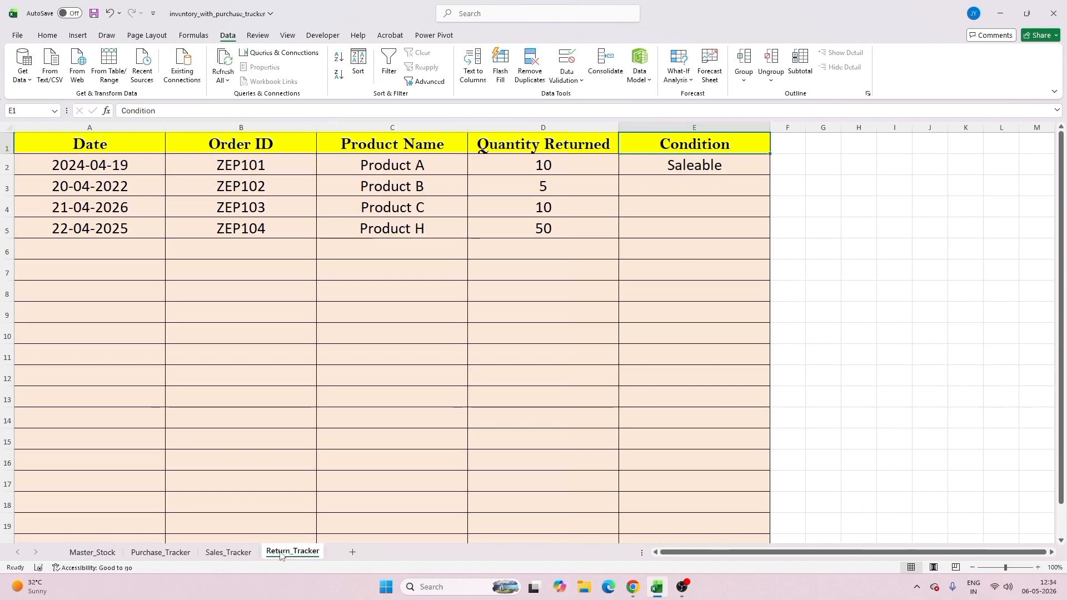
left_click(370, 165)
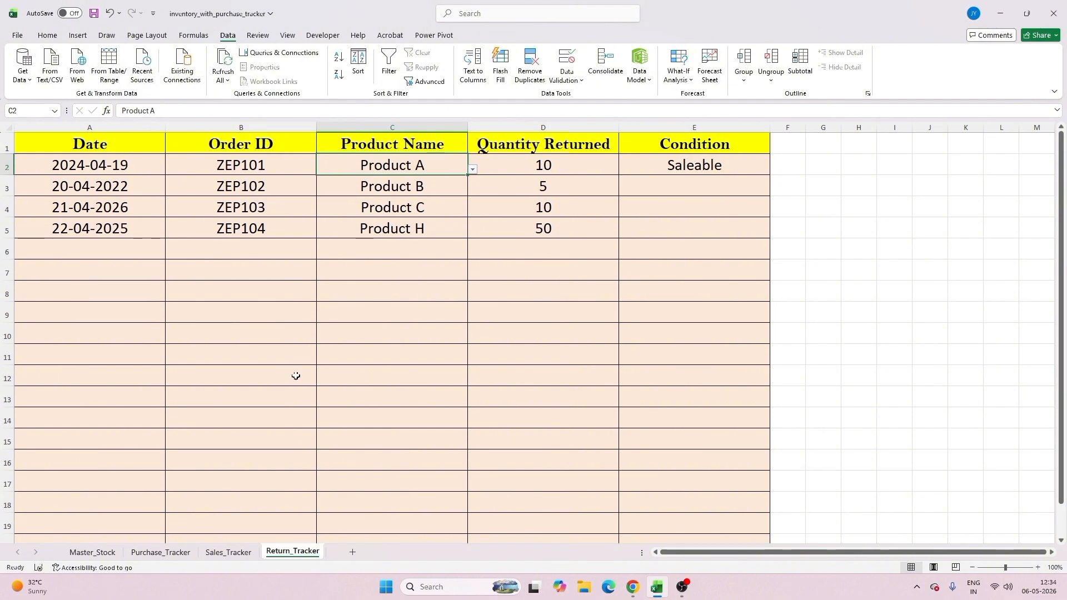
- Review the Opening Stock column against the product names on the Master_Stock sheet
left_click(99, 551)
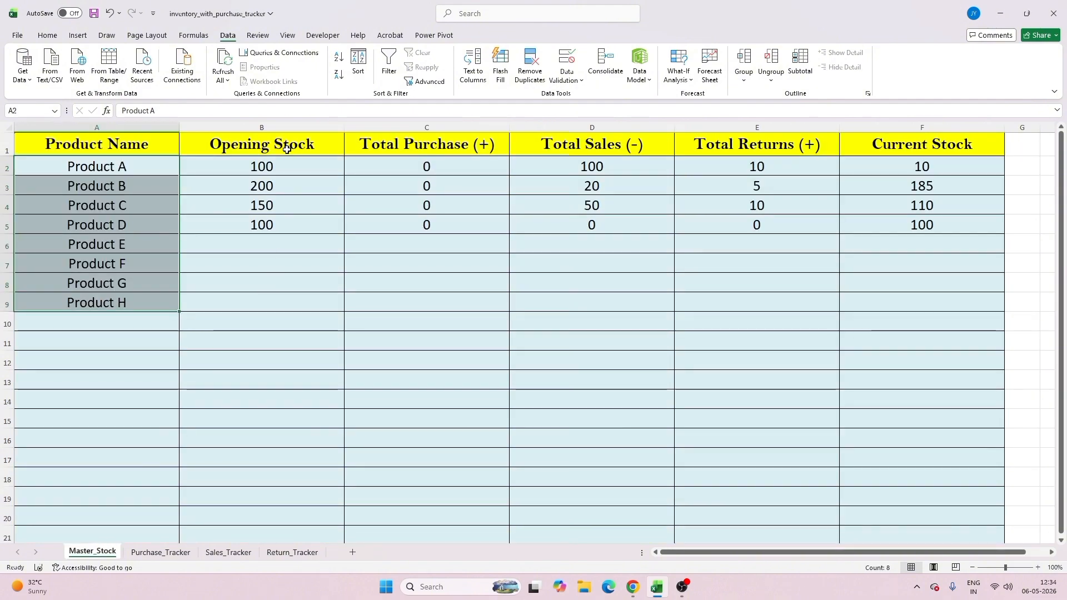
left_click_drag(287, 149, 274, 295)
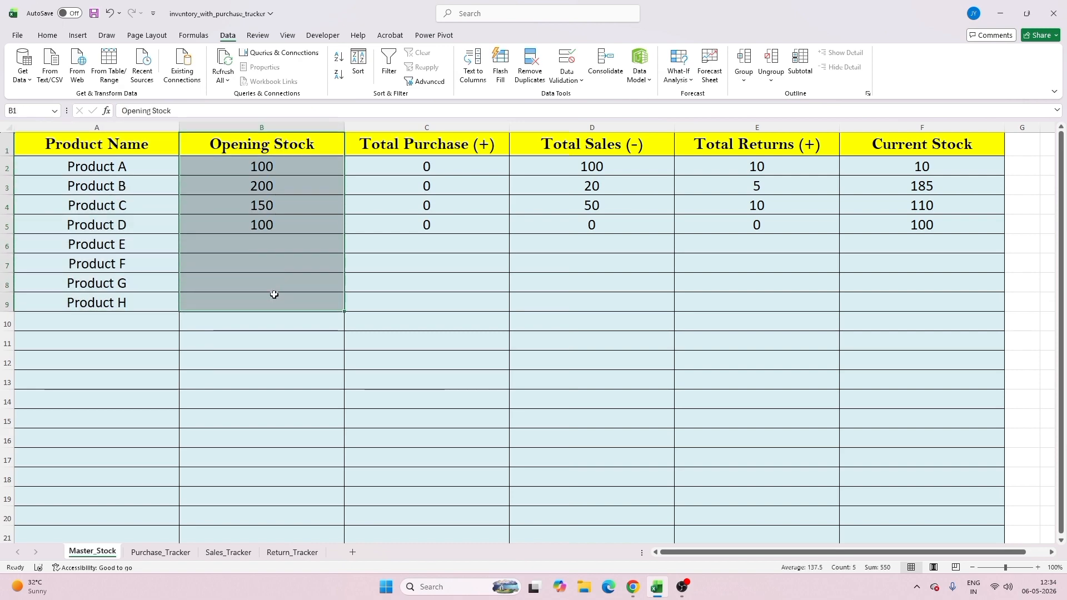
left_click(102, 174)
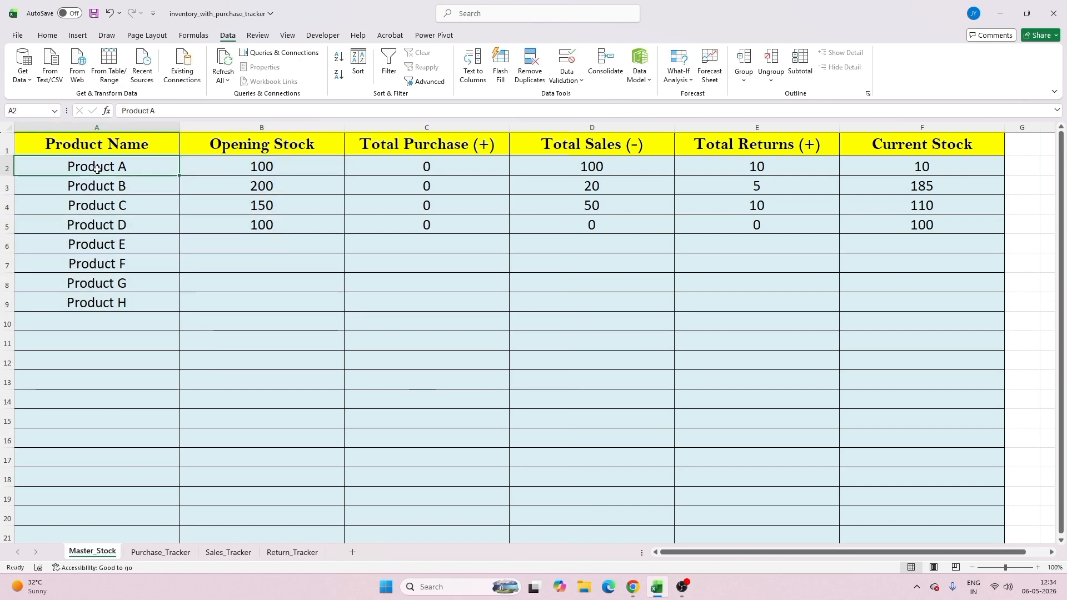
left_click(248, 163)
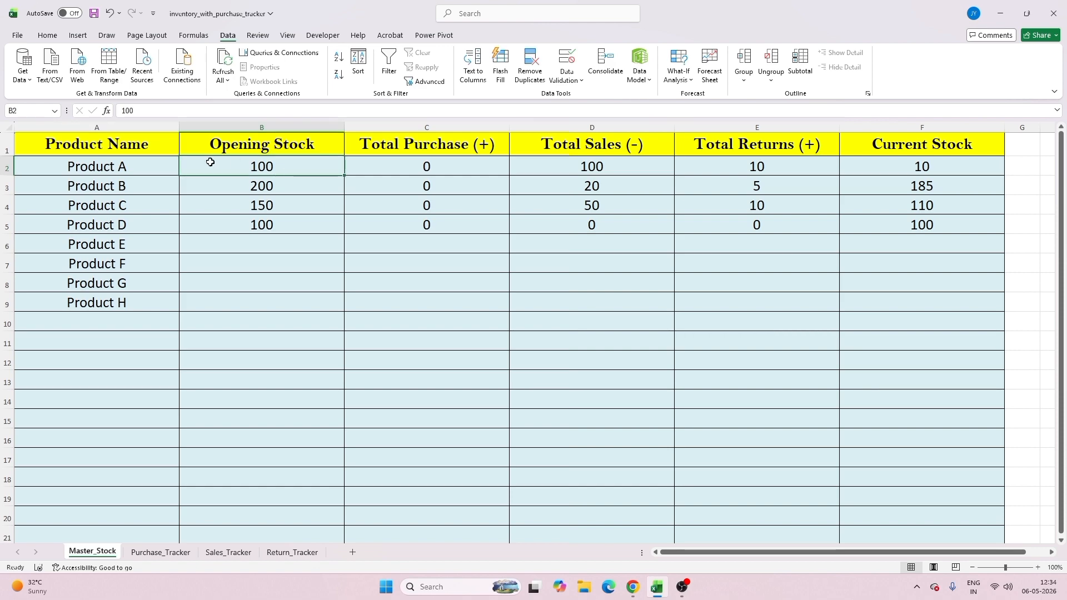
left_click(147, 168)
left_click(284, 167)
- Clear rows 2 to 9 of the Total Purchase, Total Sales, Total Returns and Current Stock columns on Master_Stock
left_click(374, 161)
left_click_drag(371, 162, 370, 303)
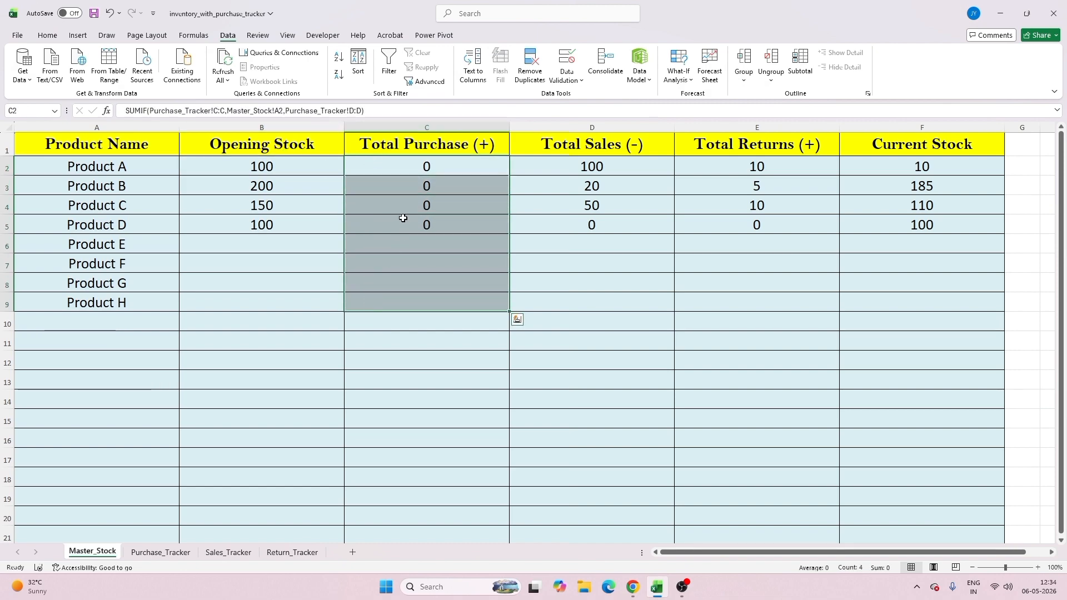
key("Delete")
left_click_drag(543, 166, 548, 295)
key("Delete")
left_click_drag(741, 168, 735, 309)
key("Delete")
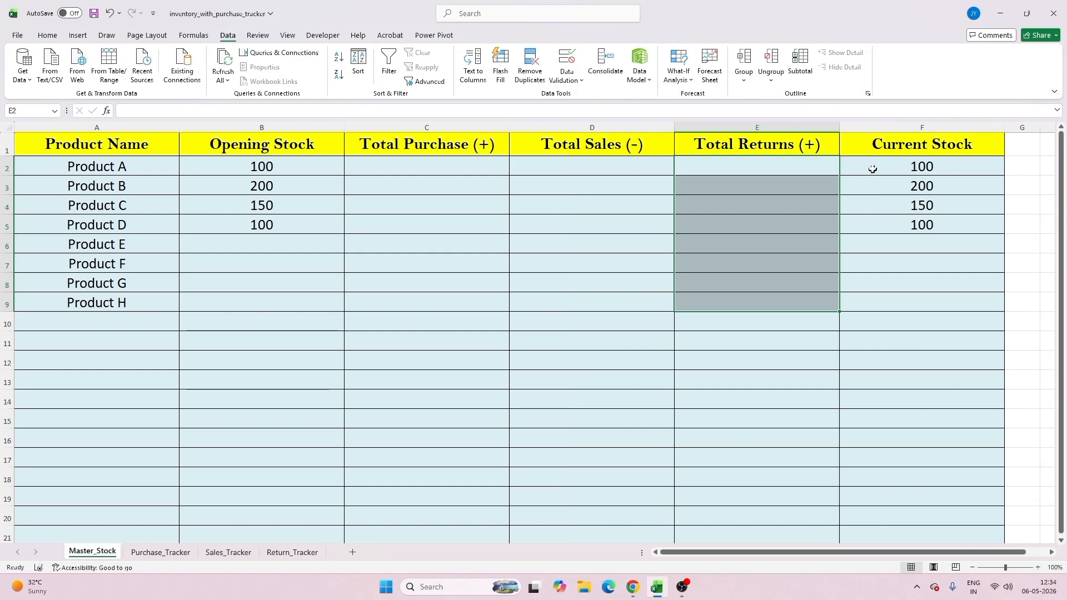
left_click_drag(872, 169, 877, 298)
key("Delete")
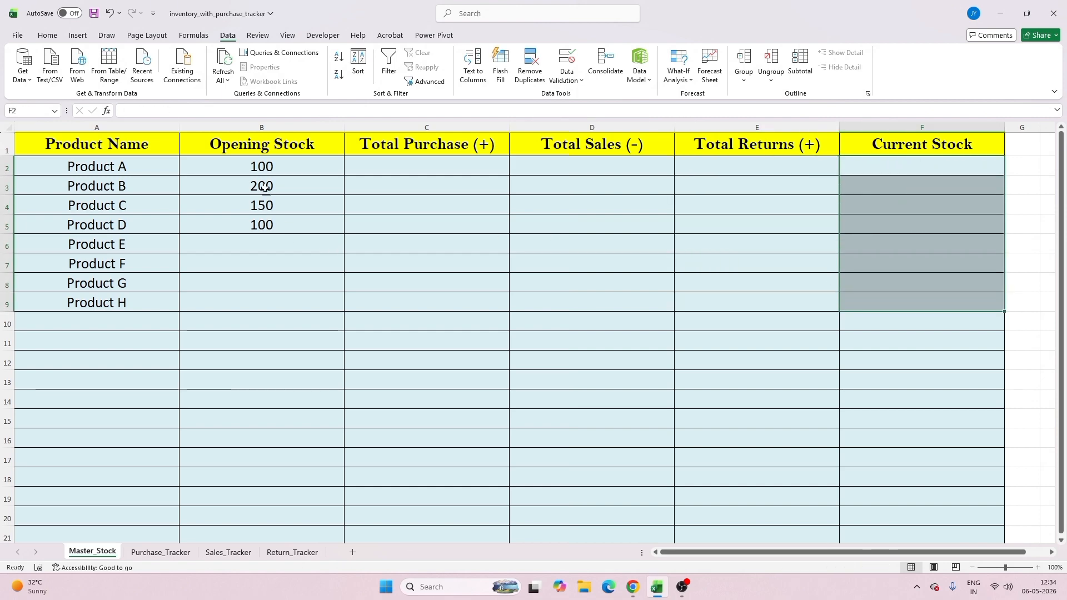
- Extend the Opening Stock values in B2:B5 down to B9 by filling the series for the remaining products
left_click_drag(262, 170, 264, 223)
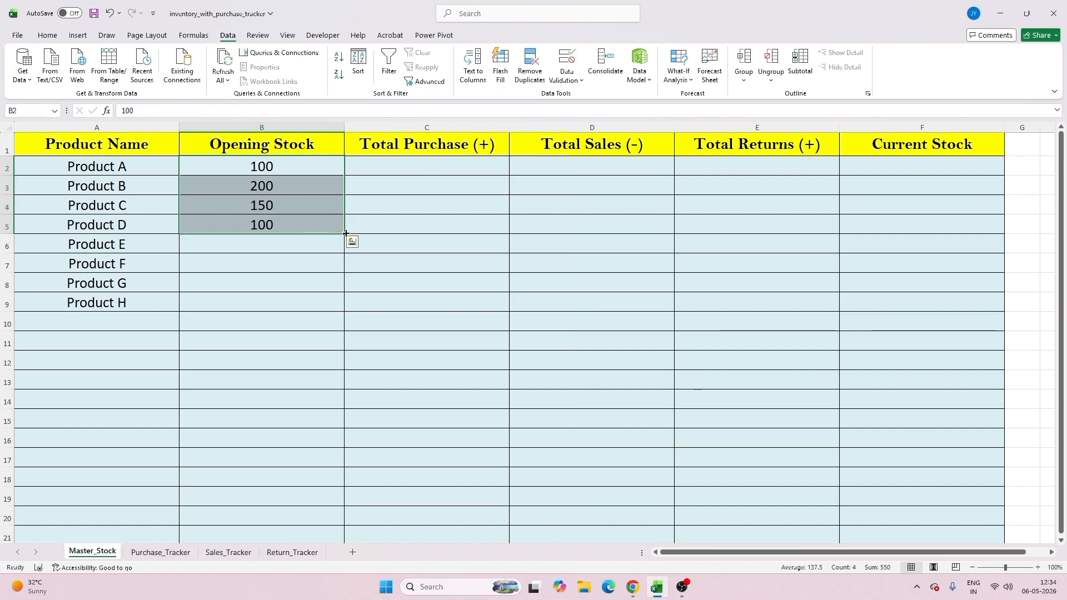
left_click_drag(345, 234, 338, 314)
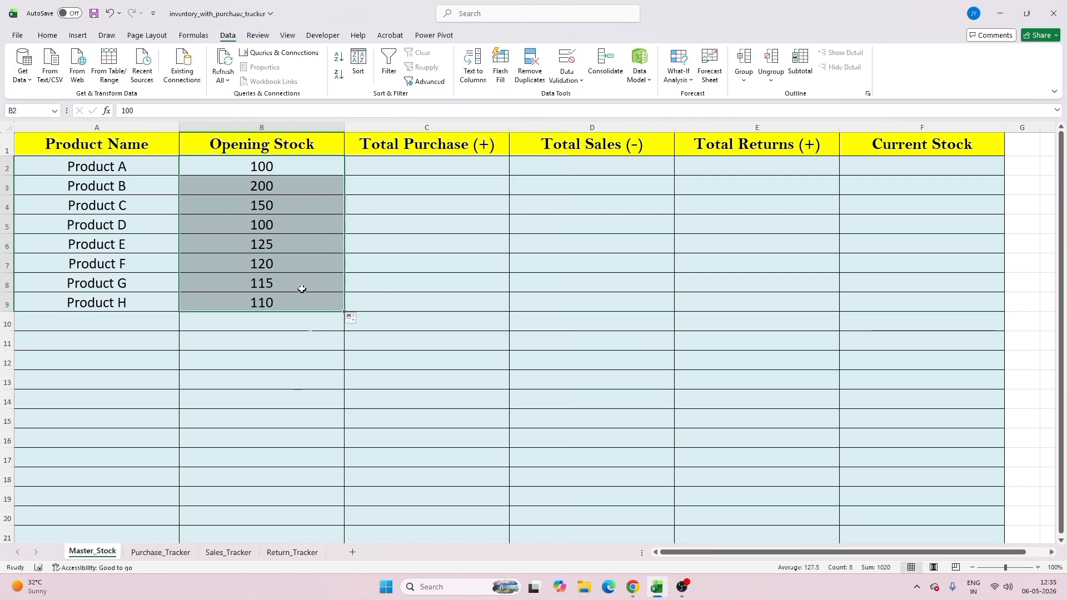
- Enter =SUMIF(Purchase_Tracker!C:C,Master_Stock!A2,Purchase_Tracker!D:D) in cell C2 of Master_Stock to total Product A's purchases
left_click(418, 172)
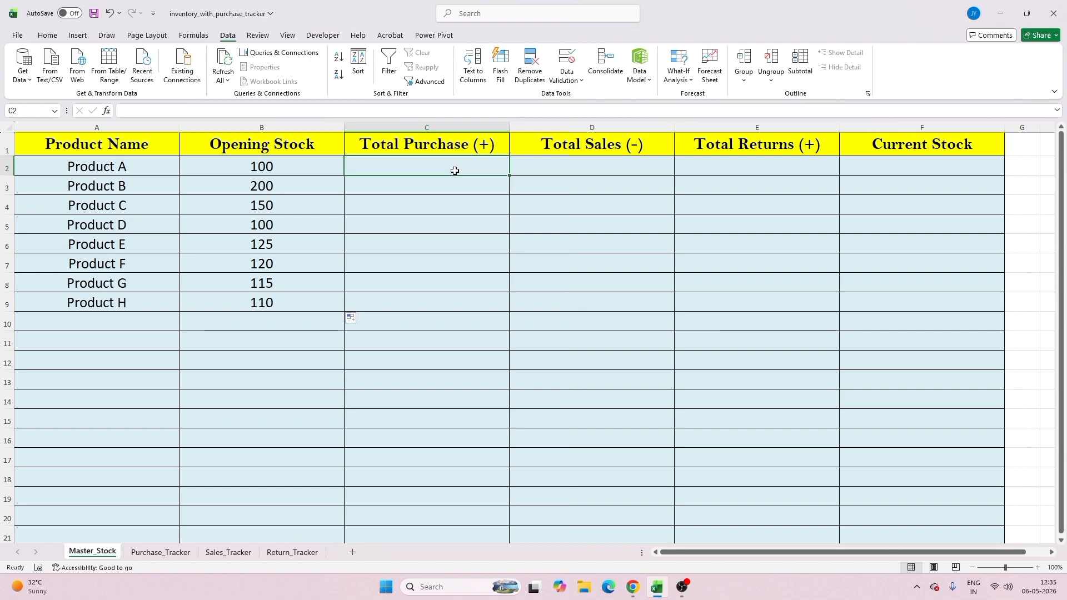
type("=SUM")
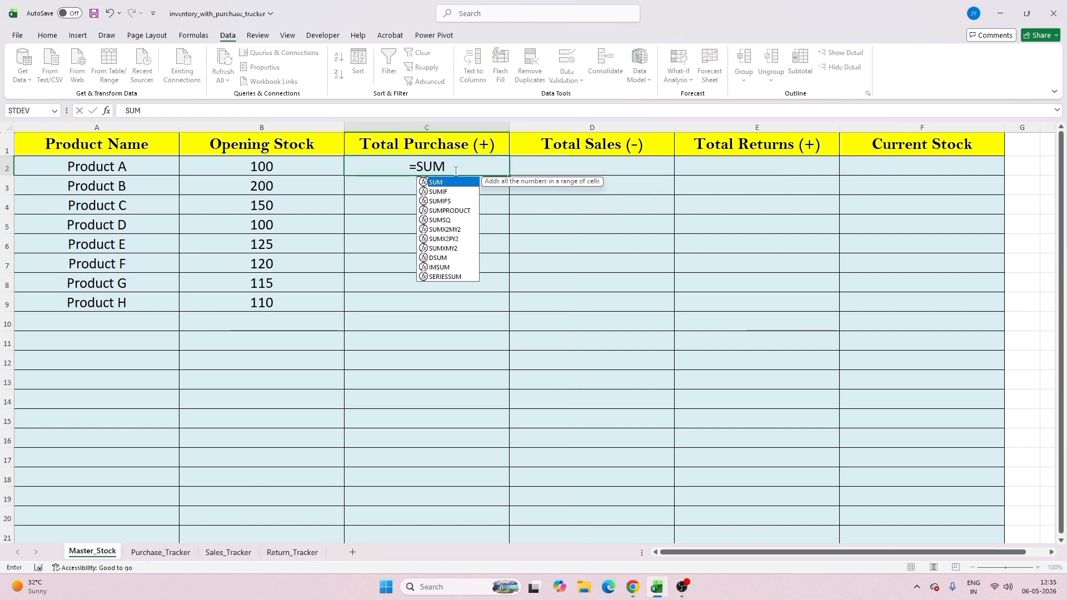
type("IF(")
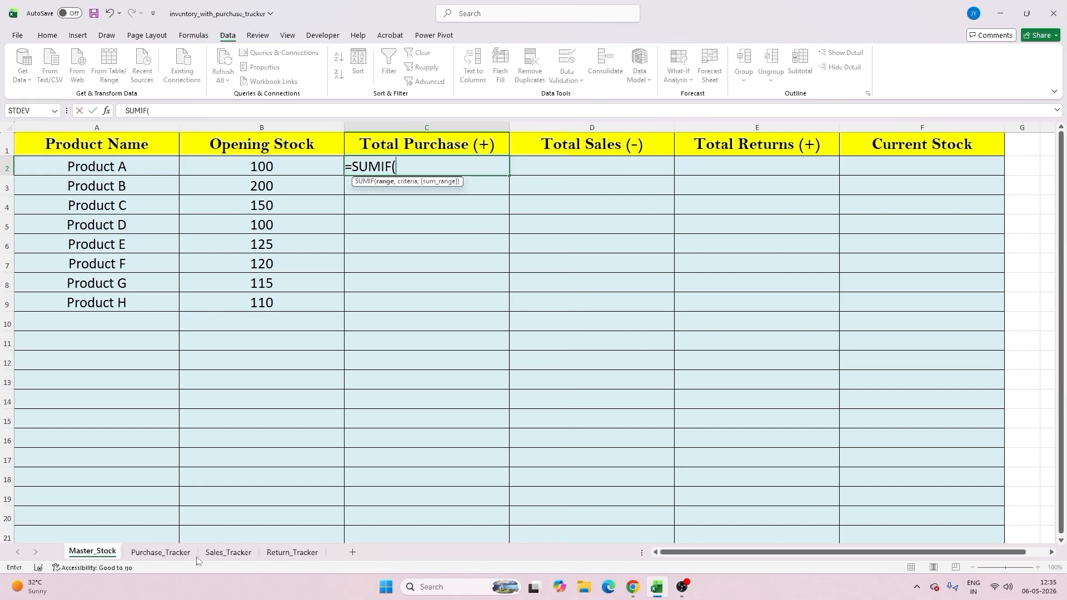
left_click(161, 552)
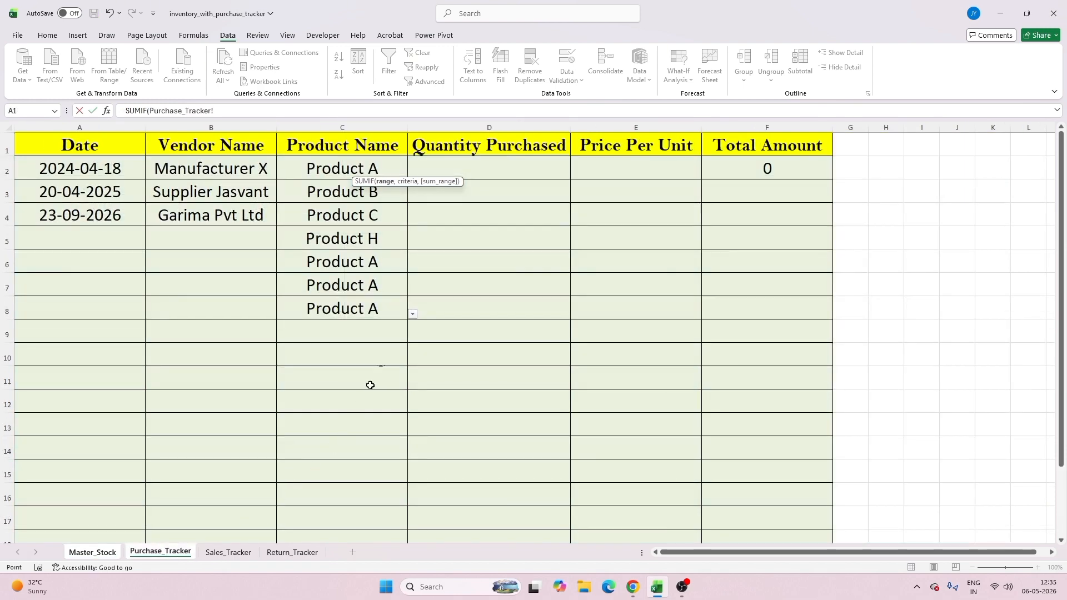
left_click(377, 126)
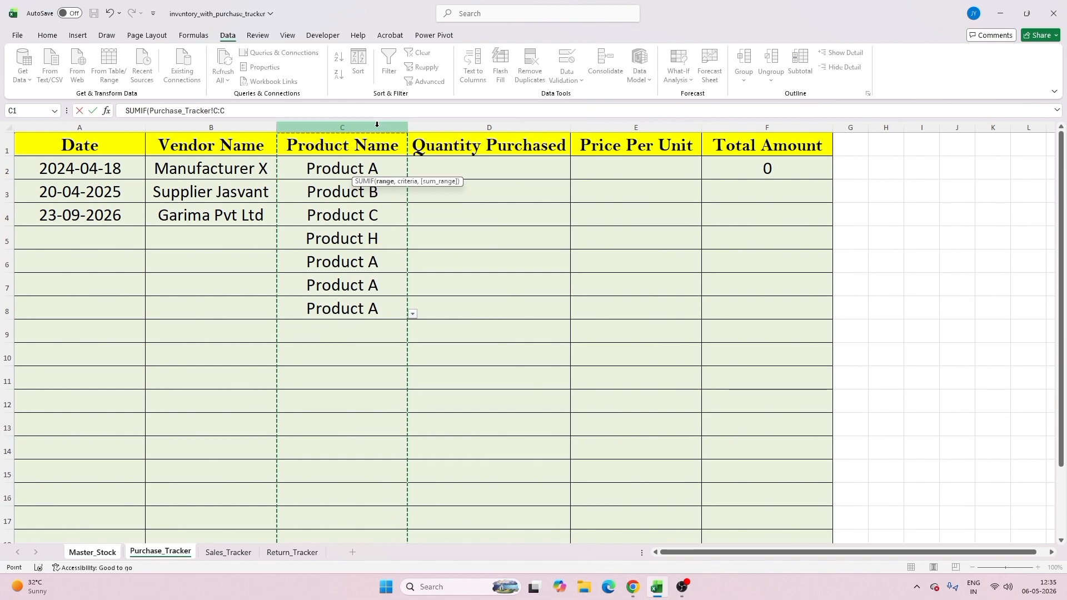
type(",")
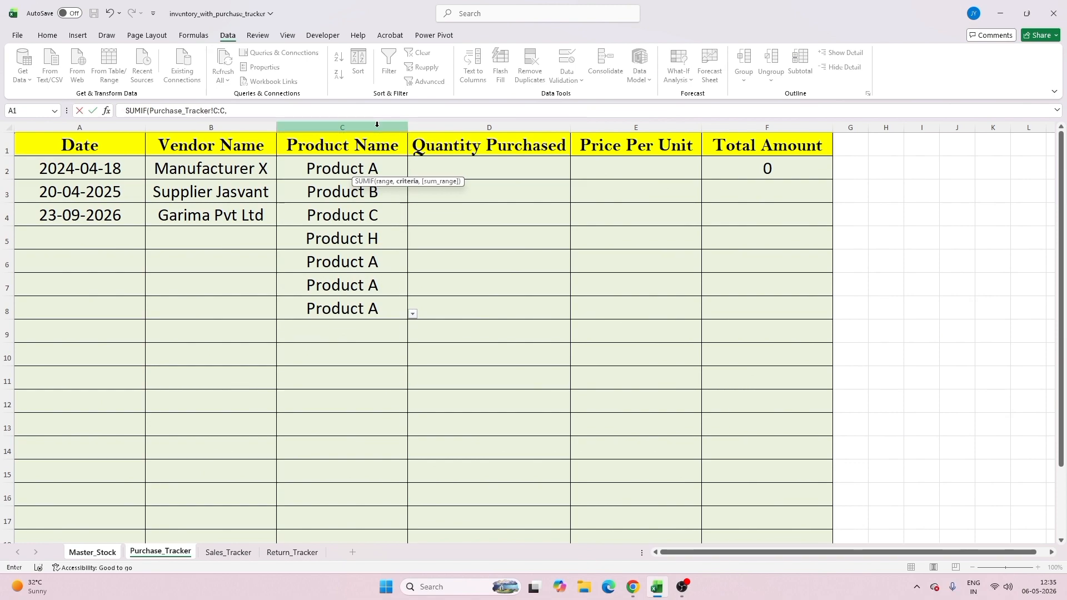
left_click(92, 551)
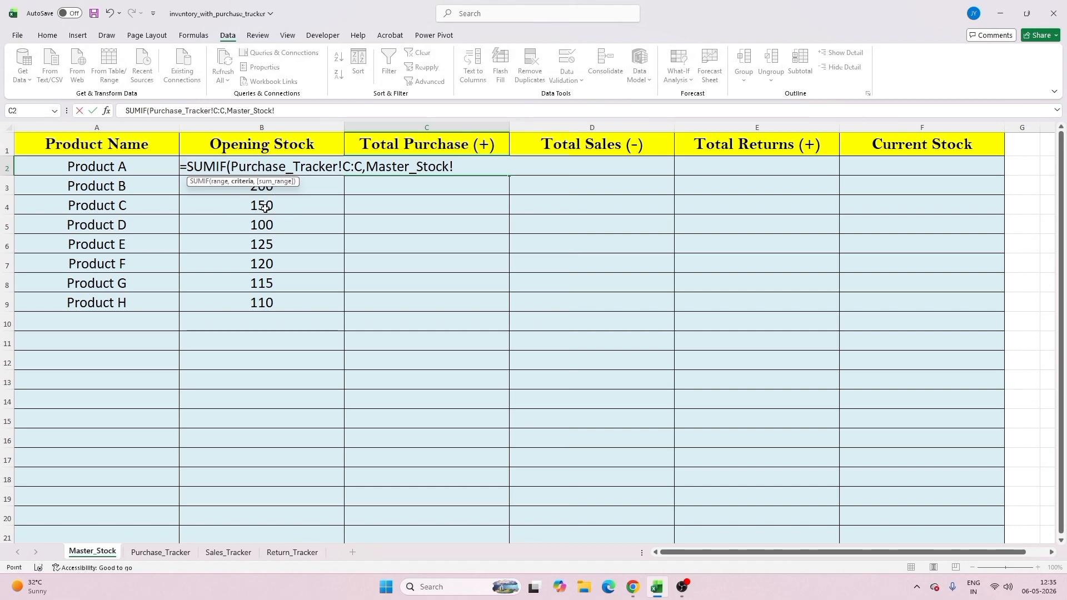
left_click(152, 168)
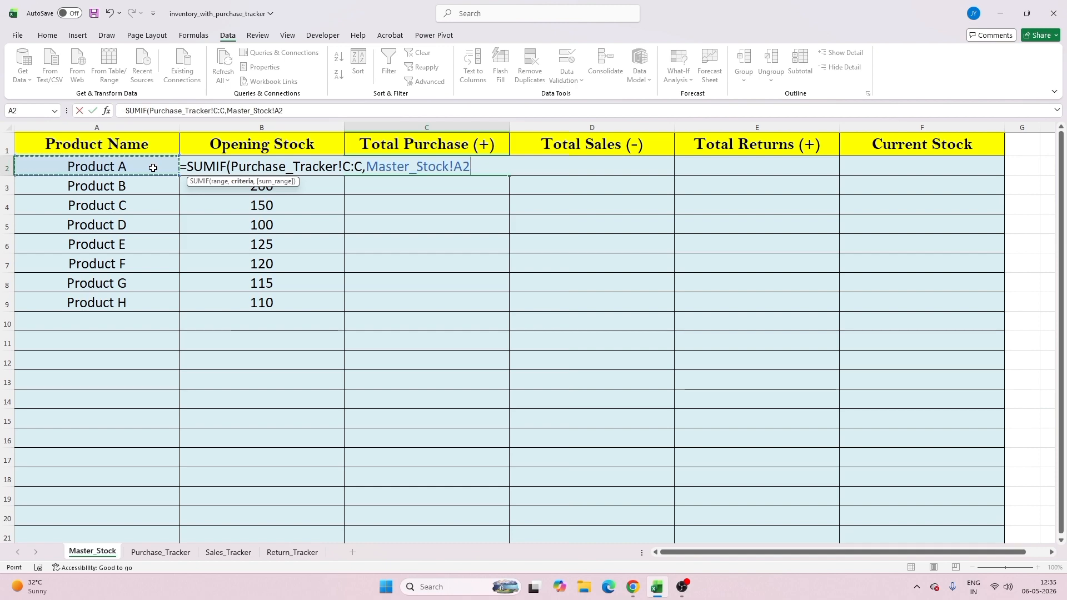
type(",")
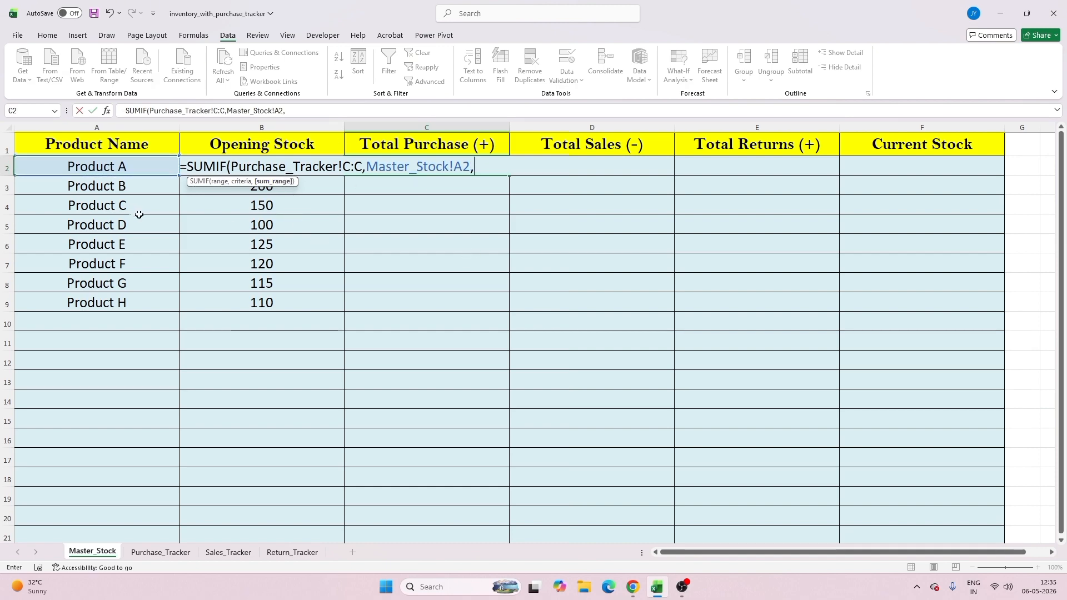
left_click(160, 551)
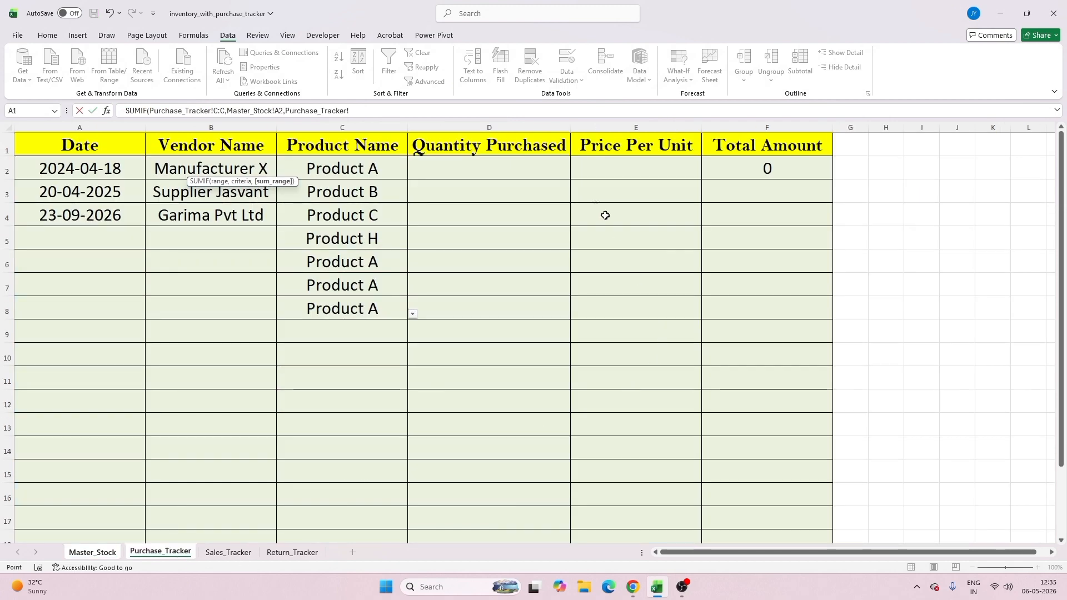
left_click(548, 124)
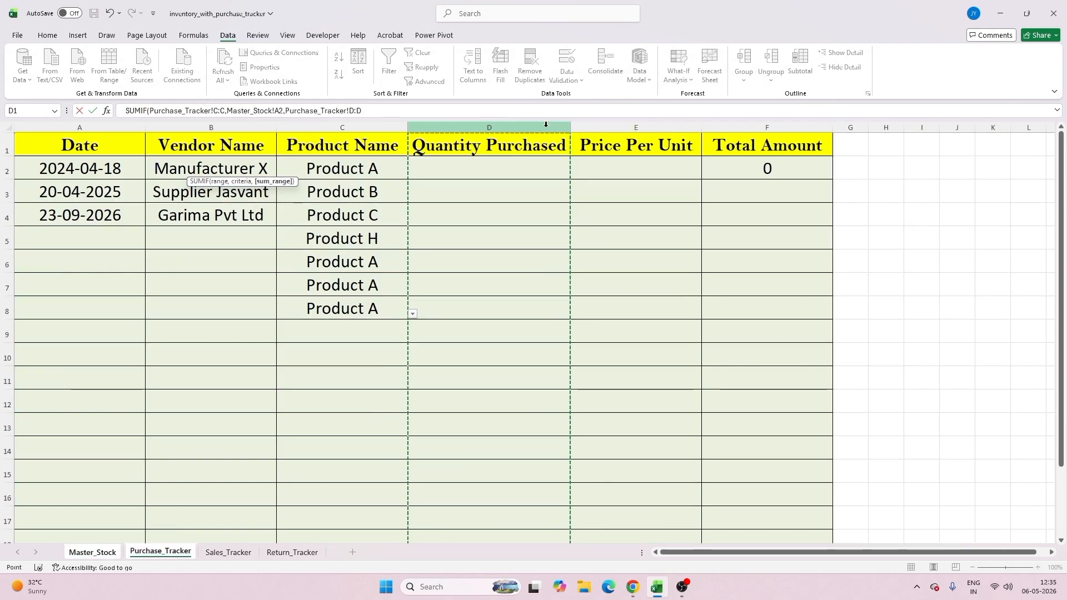
key("Return")
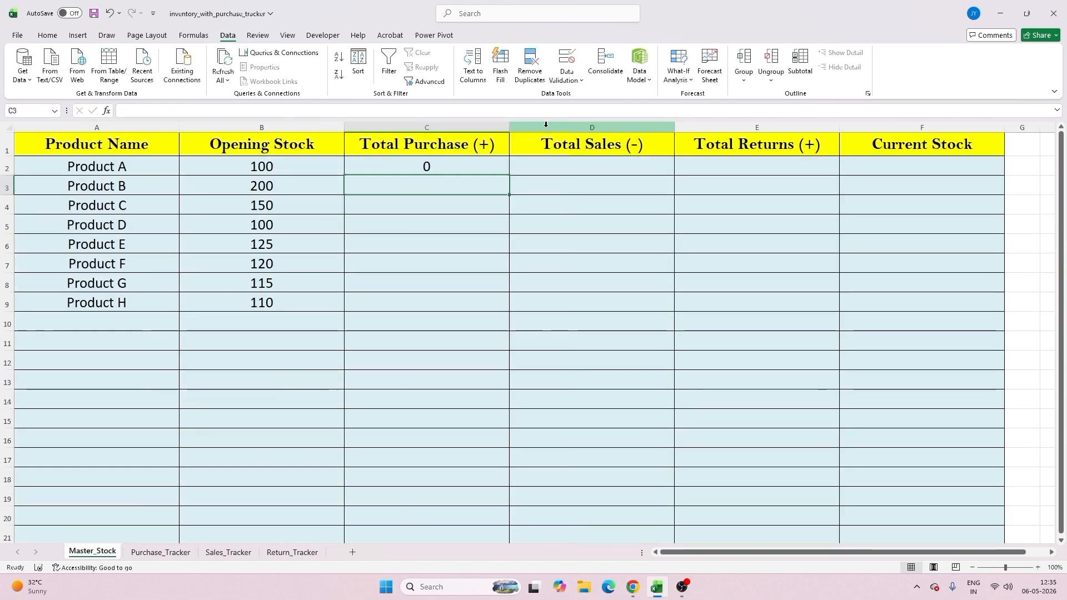
- Copy the Total Purchase formula in C2 of Master_Stock down to C9 for the remaining products
left_click(462, 171)
left_click_drag(510, 177, 514, 306)
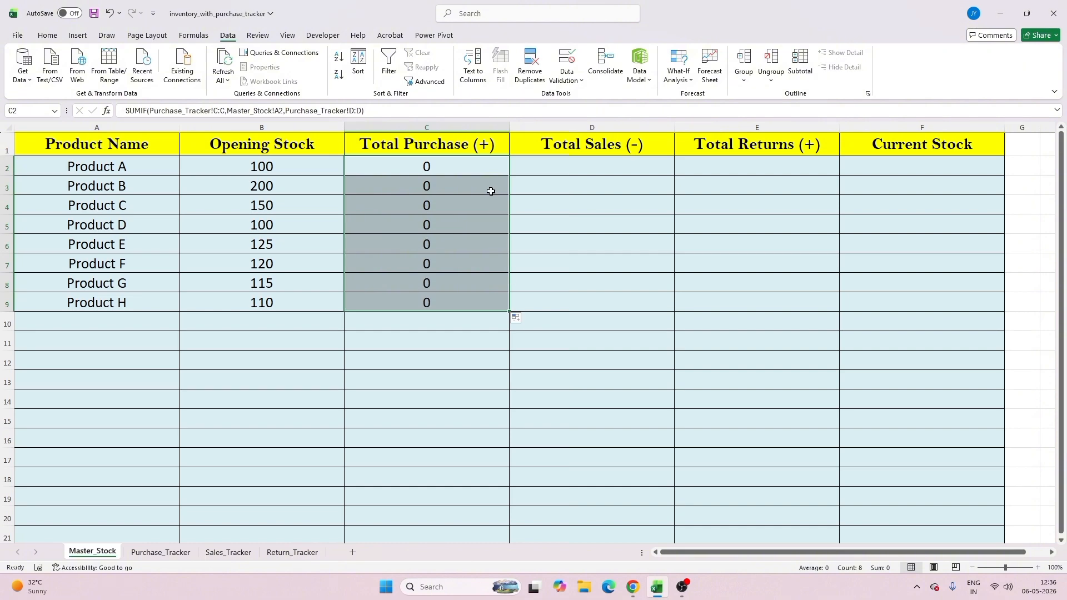
left_click(398, 167)
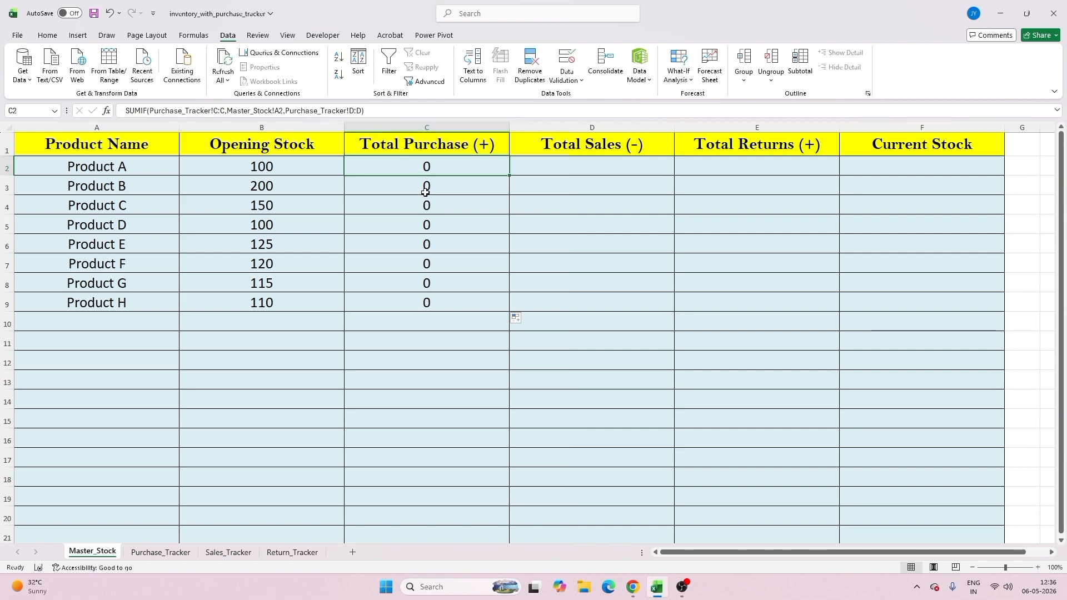
- Enter 100 as Product A's quantity purchased in D2 of Purchase_Tracker and check its Total Purchase on Master_Stock
left_click(161, 556)
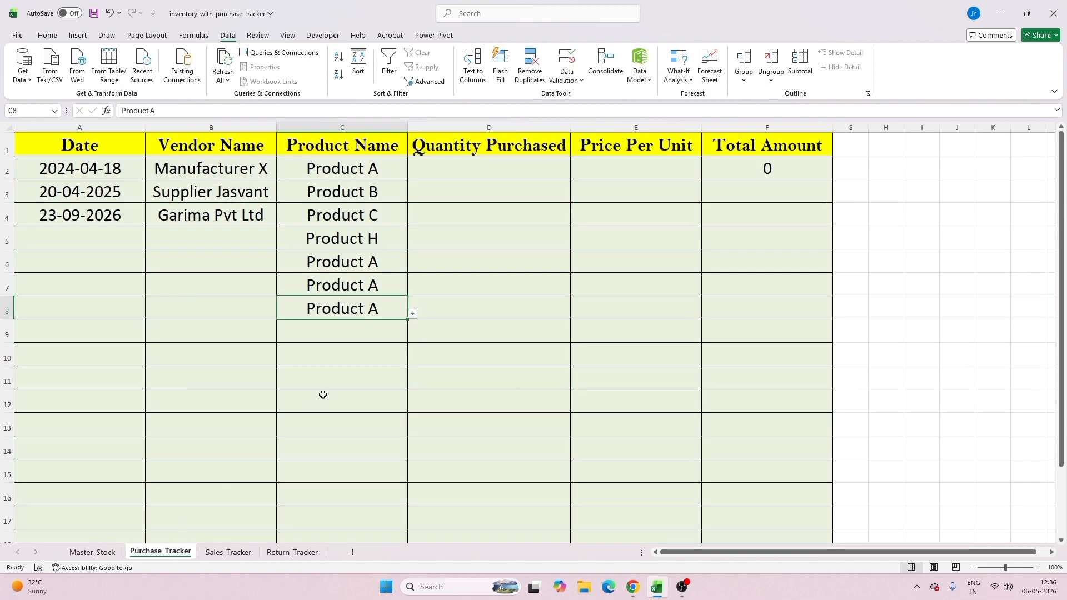
left_click(362, 168)
left_click(494, 170)
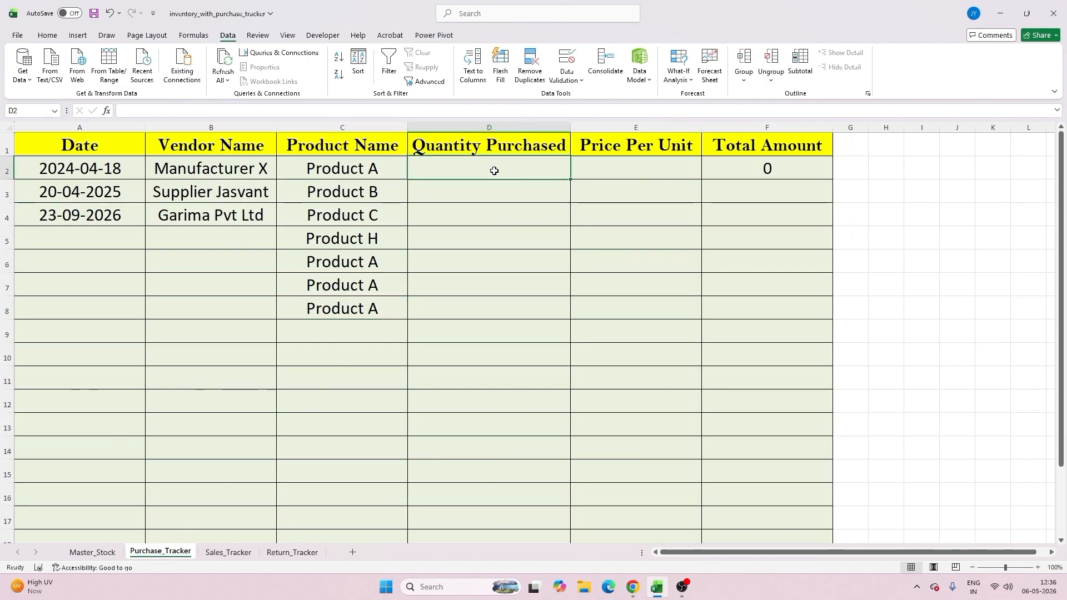
type("100")
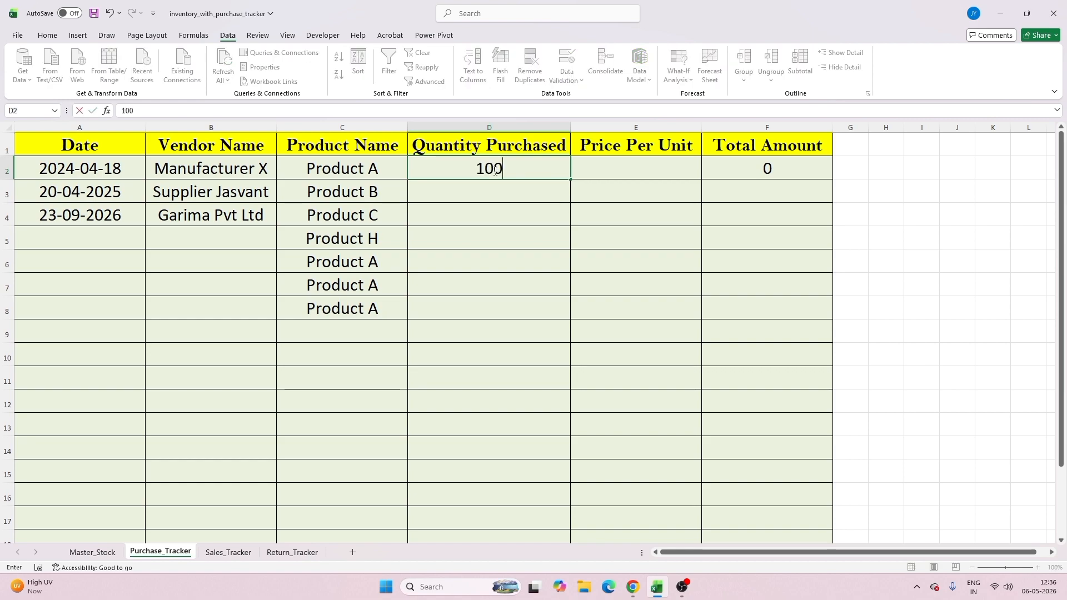
key("Return")
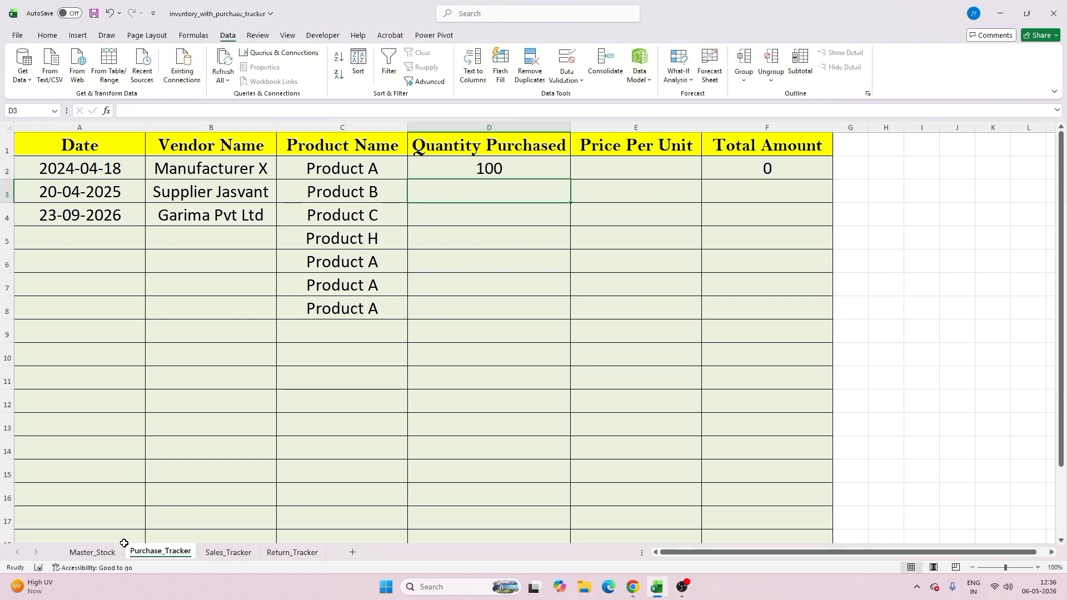
left_click(108, 551)
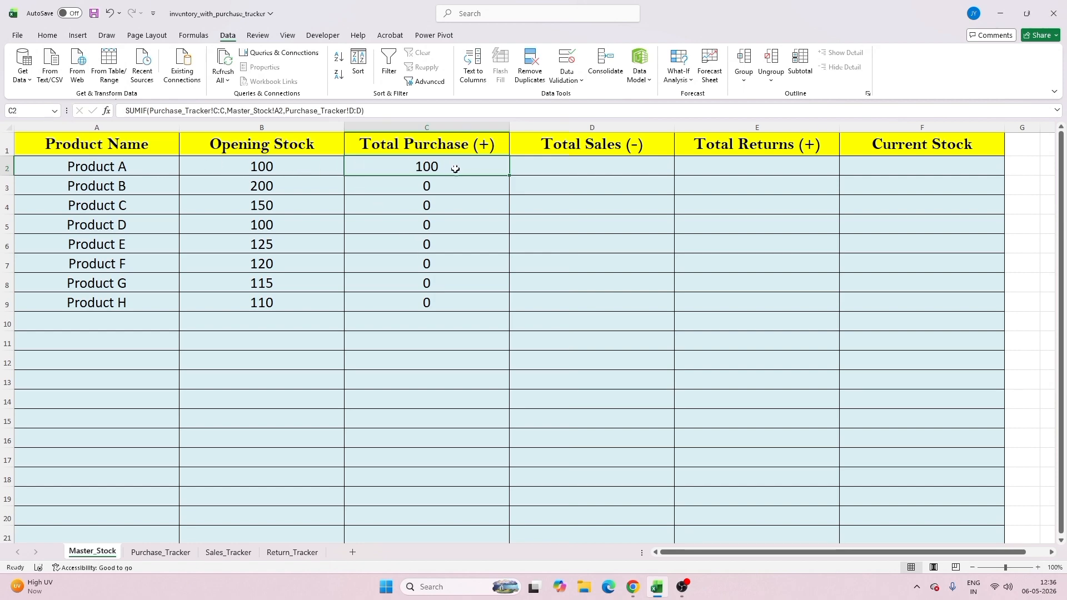
- Enter 200 in D3 of Purchase_Tracker, extend the quantity series down to D8, and check the Total Purchase column on Master_Stock
left_click(160, 552)
type("200")
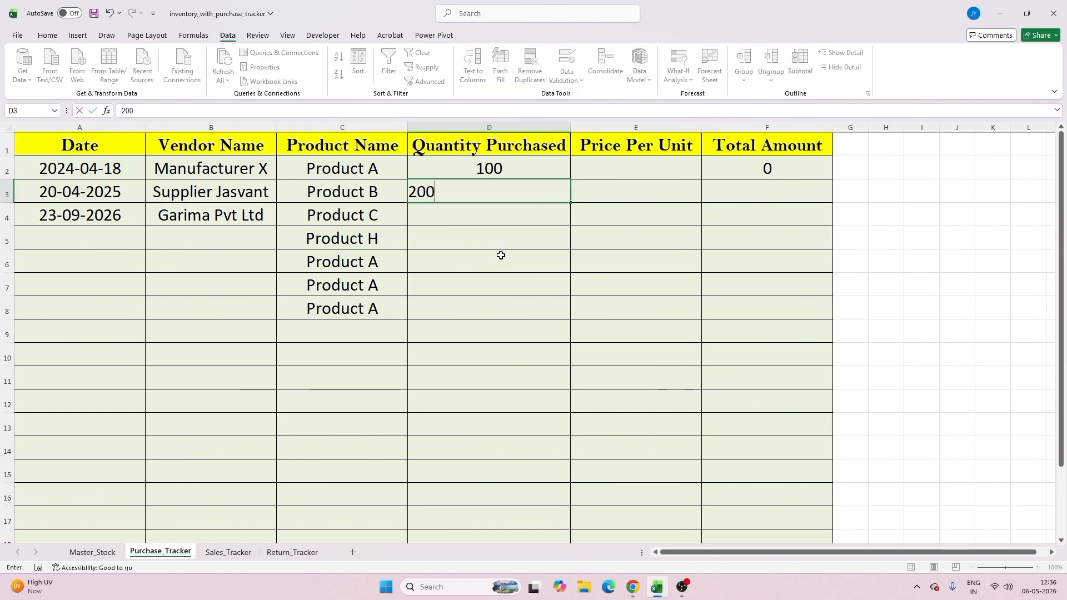
key("Return")
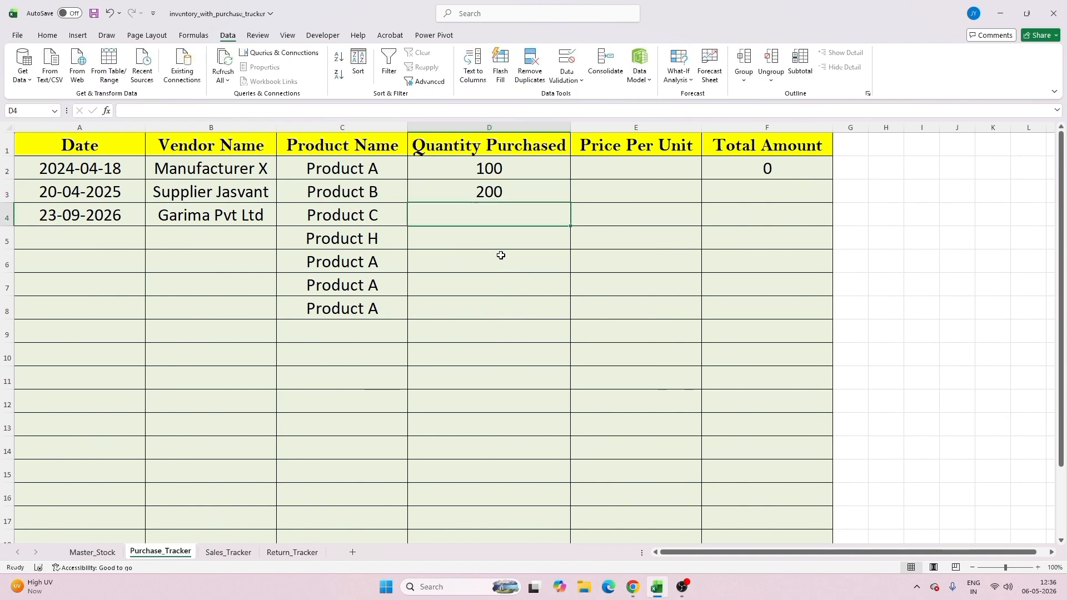
left_click_drag(502, 168, 572, 314)
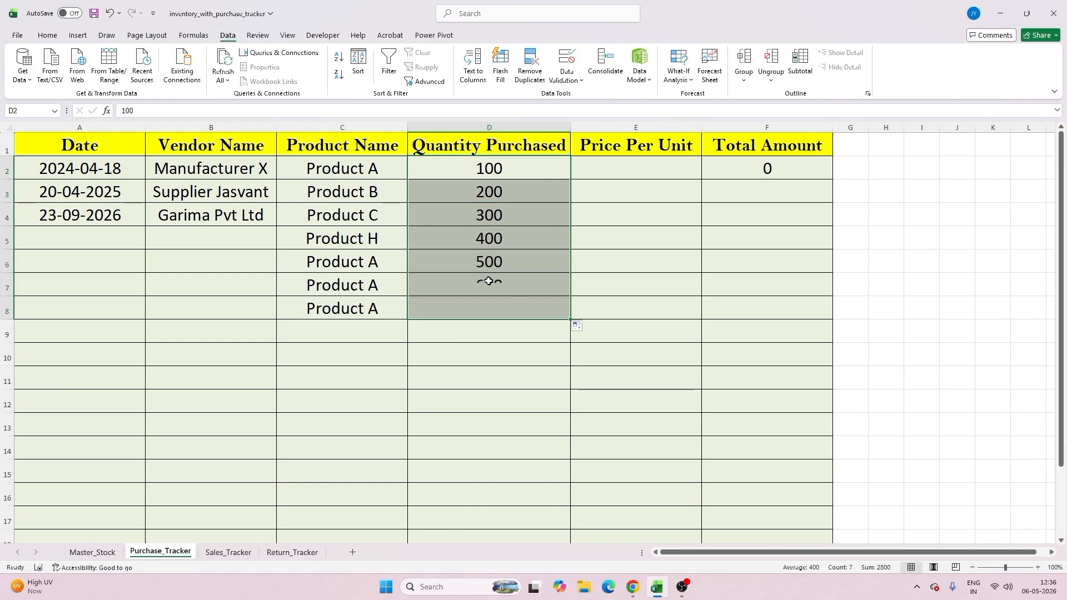
left_click(102, 556)
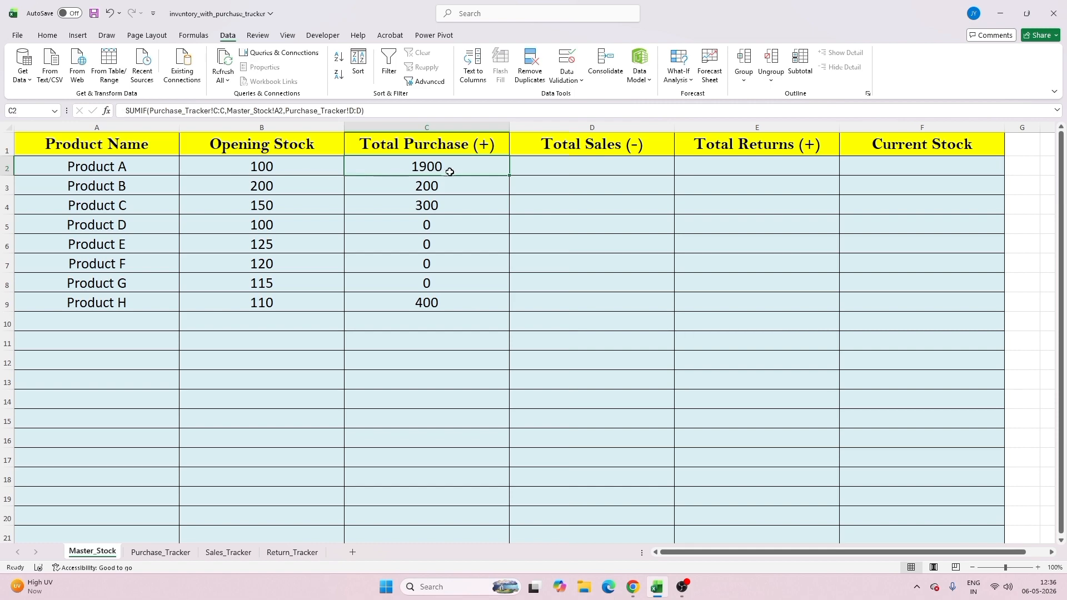
left_click(419, 186)
left_click(403, 210)
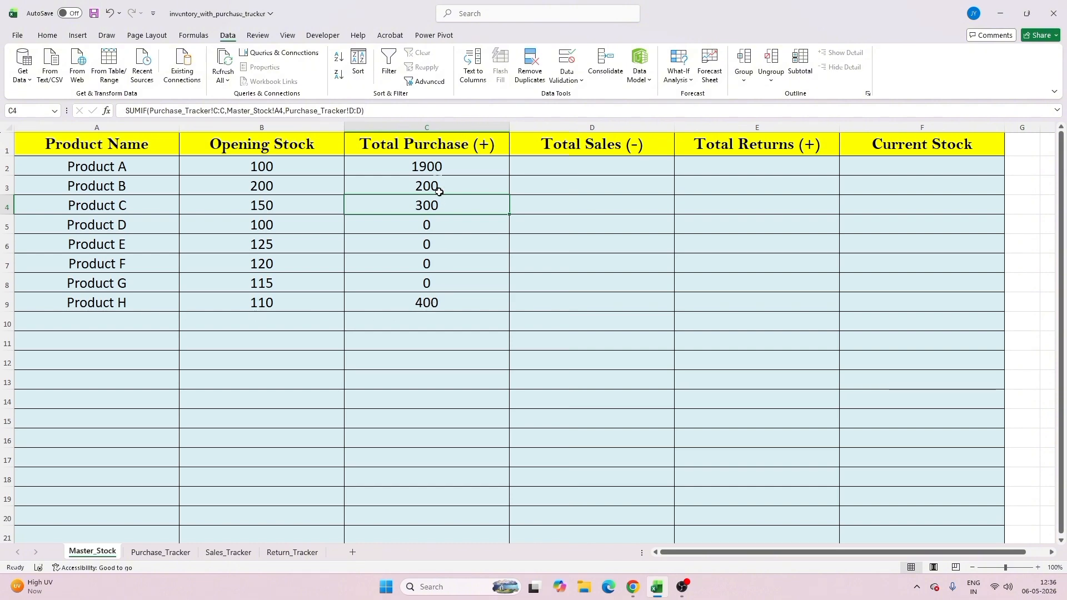
left_click_drag(421, 162, 438, 303)
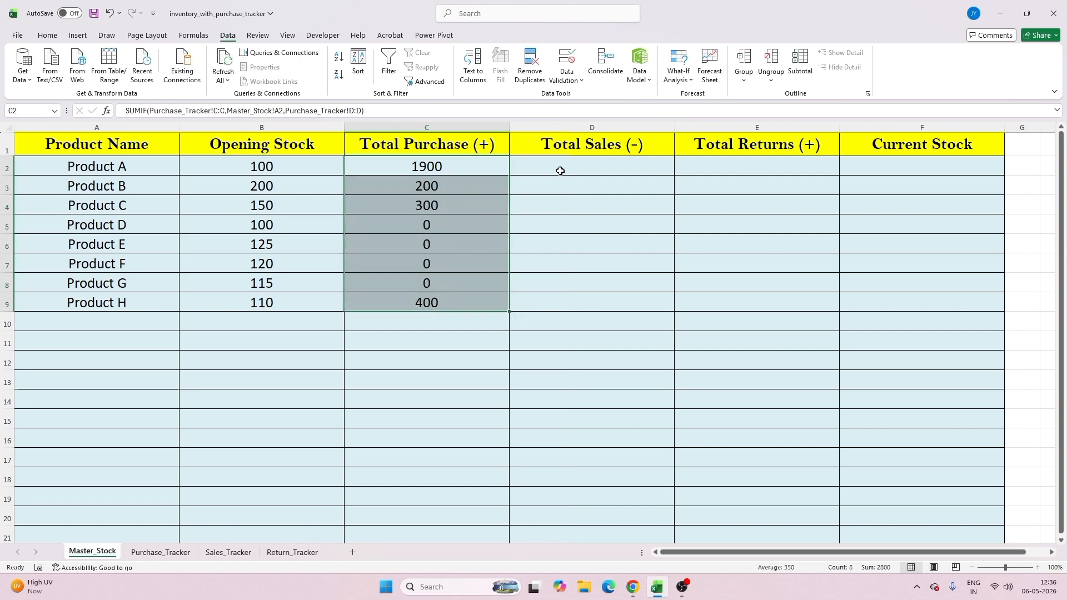
- Enter =SUMIF(Sales_Tracker!C:C,Master_Stock!A2,Sales_Tracker!D:D) in D2 of Master_Stock and fill it down to D9 to total each product's sales
left_click_drag(557, 166, 562, 302)
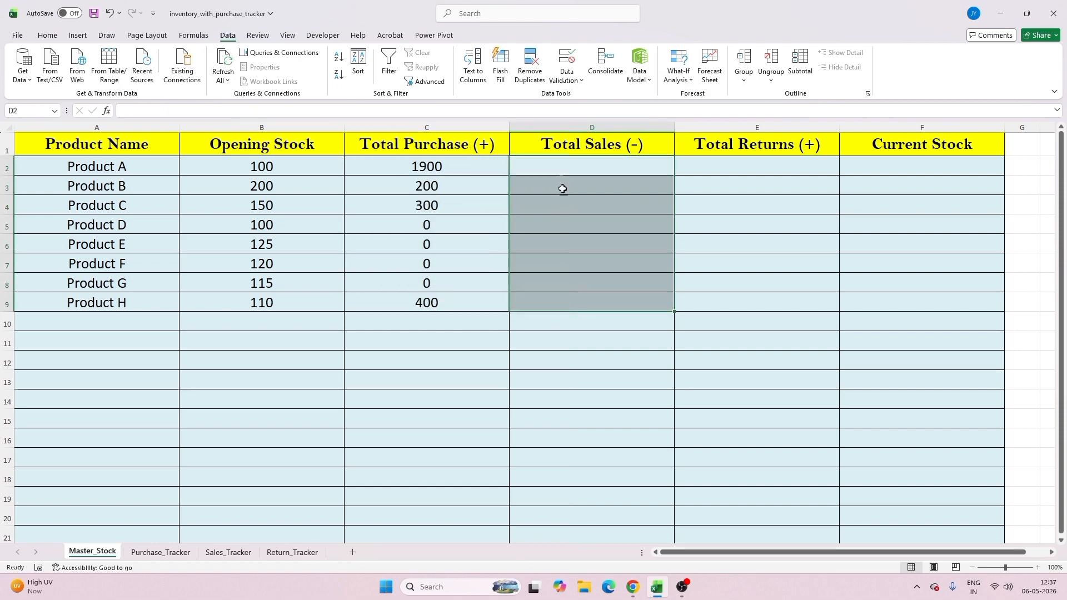
left_click(556, 167)
type("=")
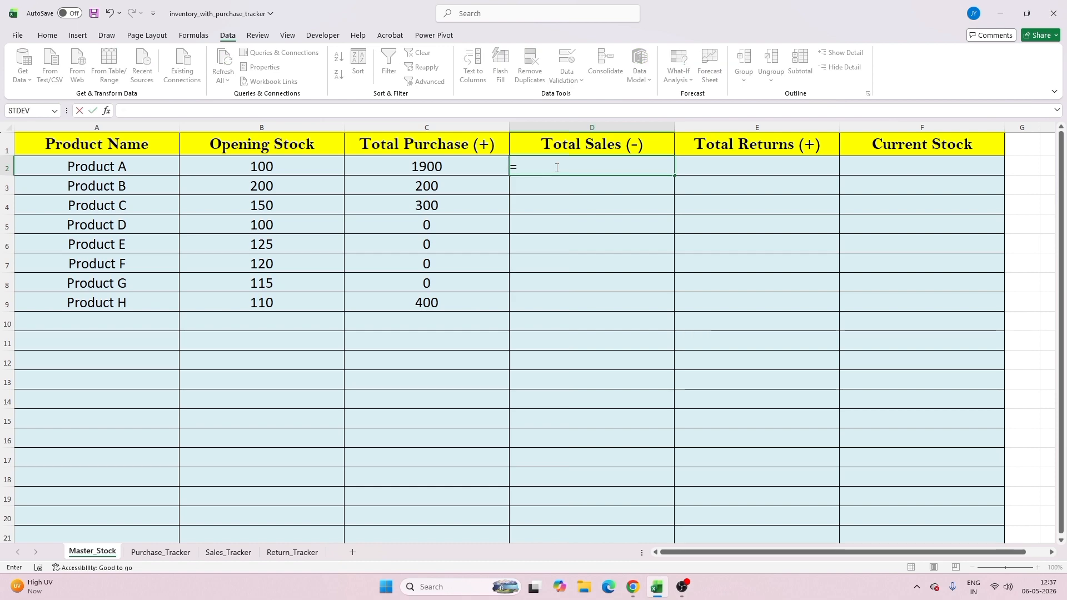
type("SUMI")
key("Tab")
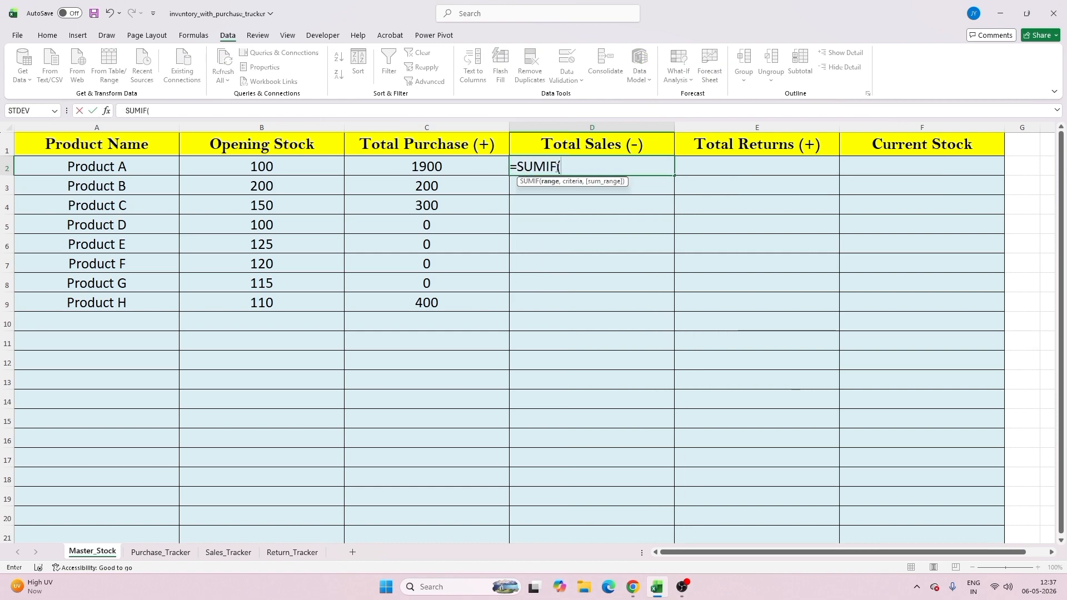
left_click(228, 552)
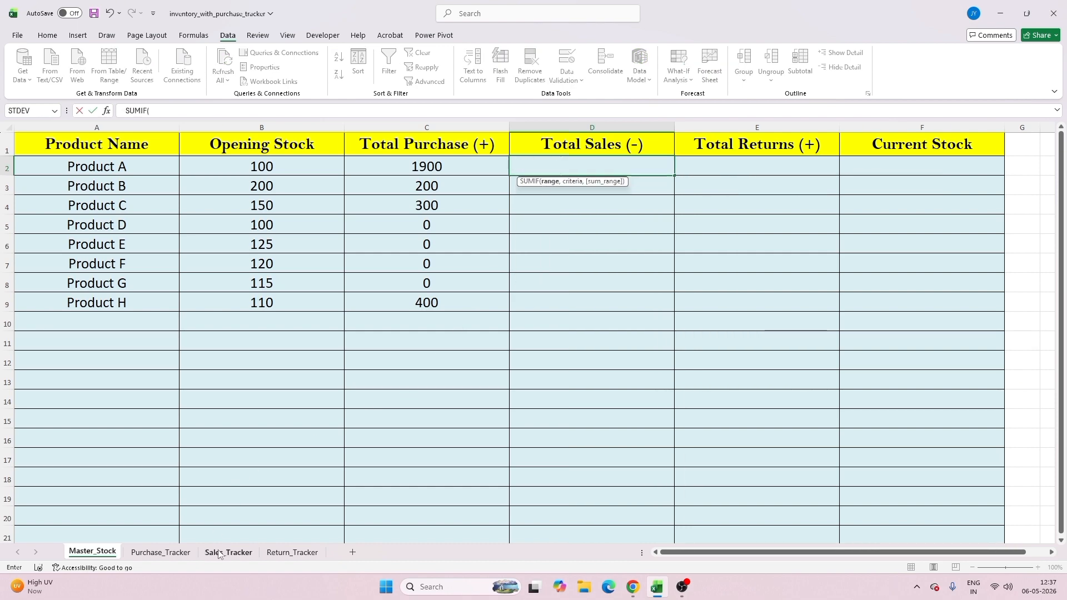
left_click(344, 127)
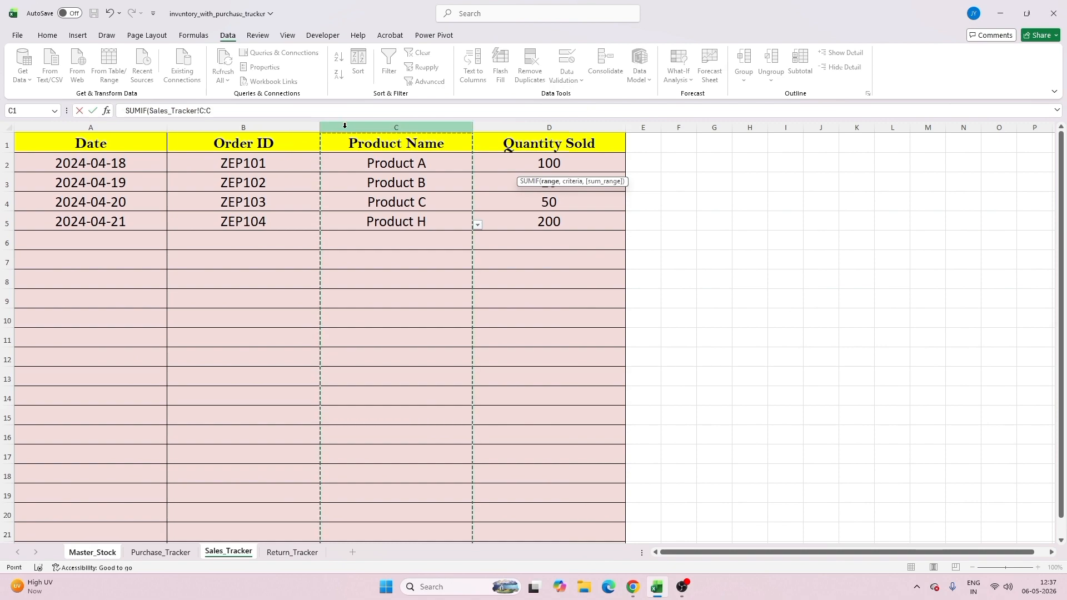
type(",")
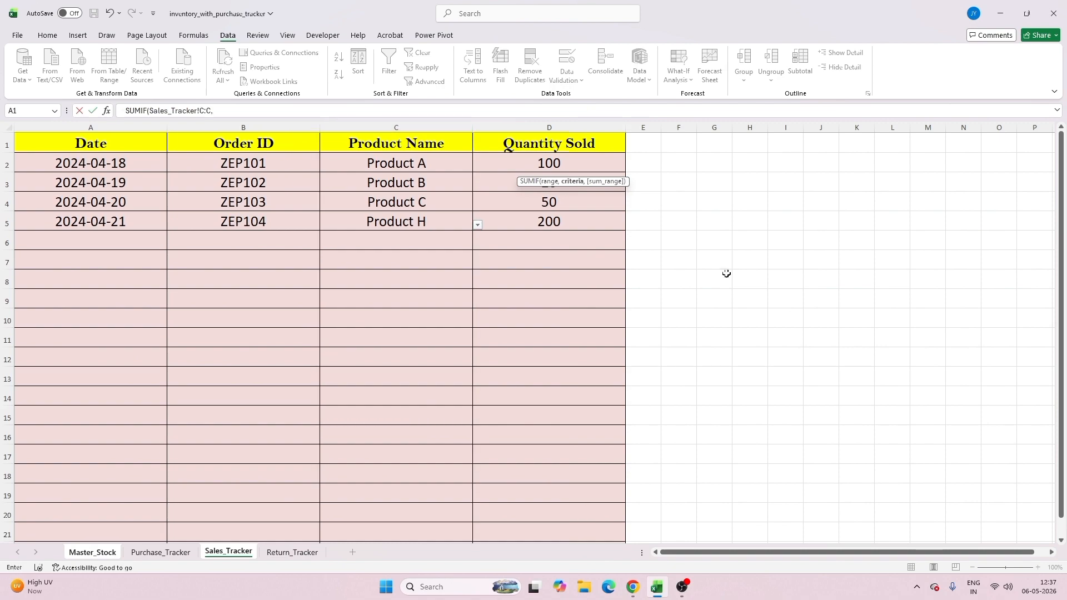
left_click(99, 553)
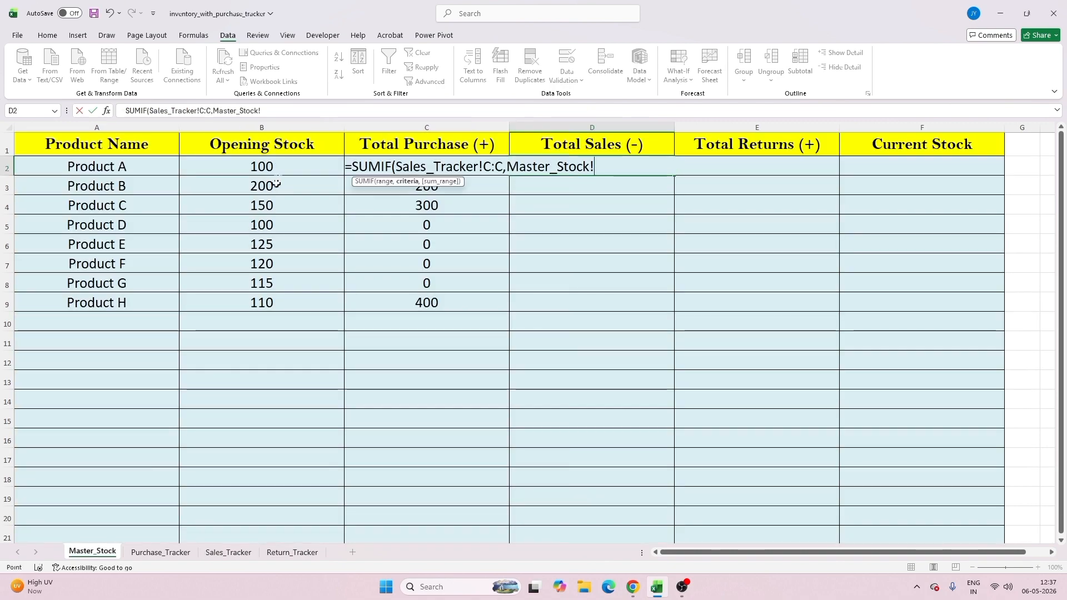
left_click(159, 166)
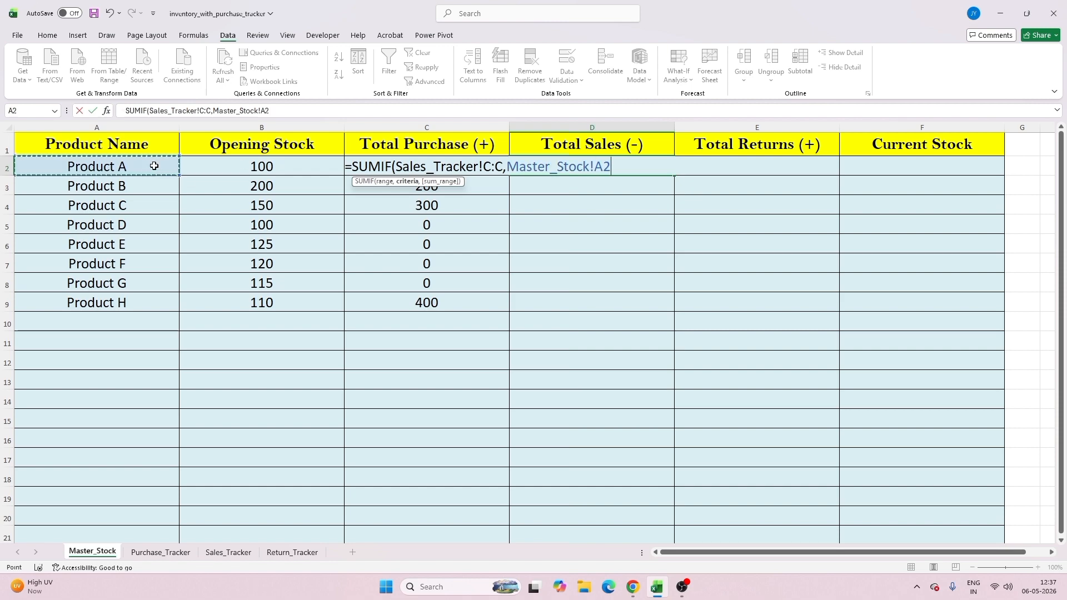
type(",")
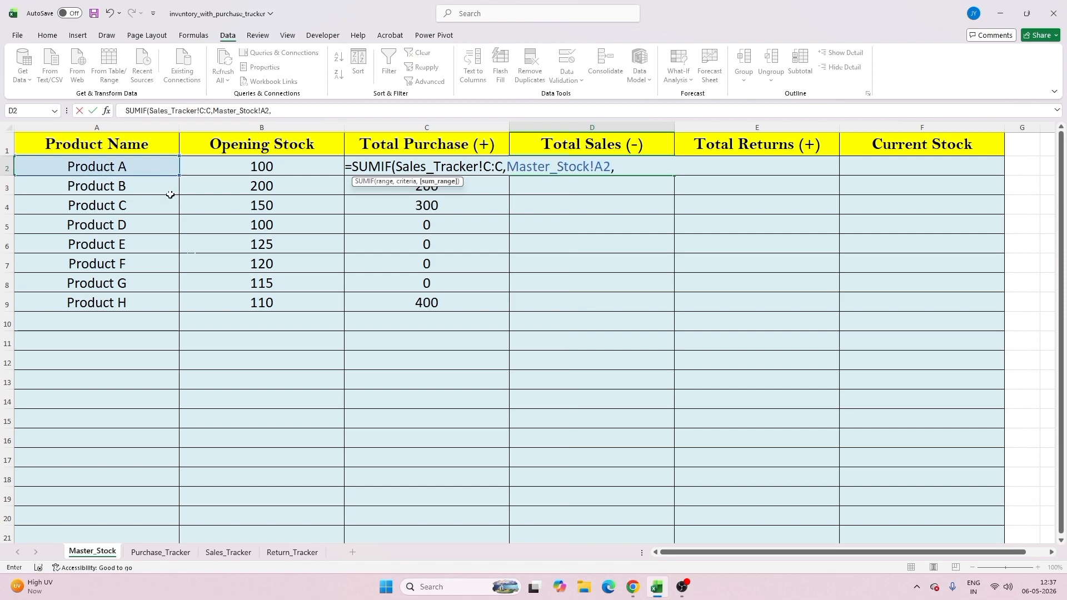
left_click(228, 553)
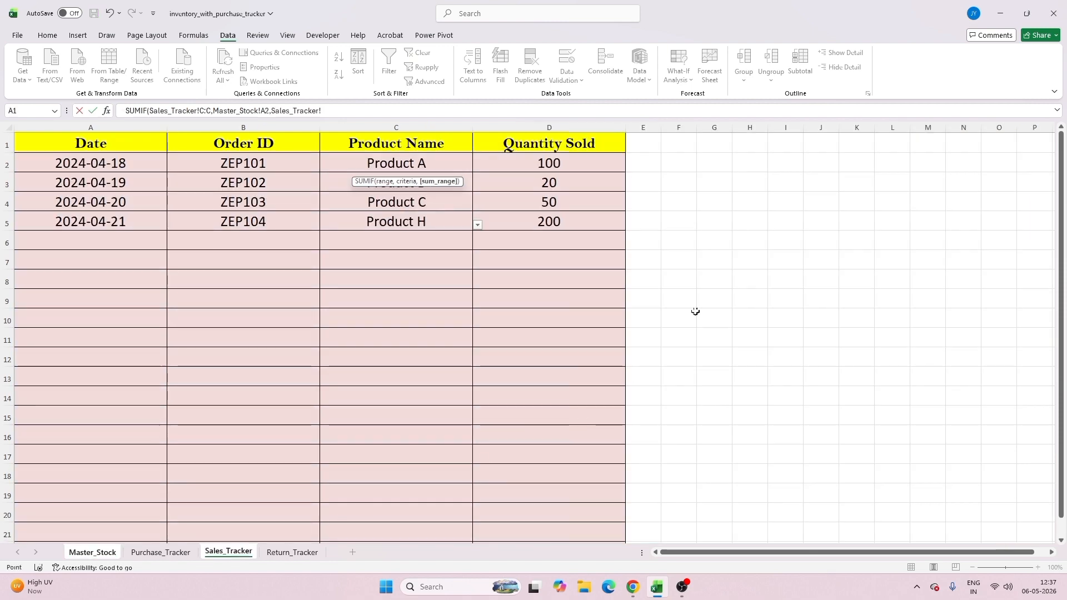
left_click(526, 122)
key("Return")
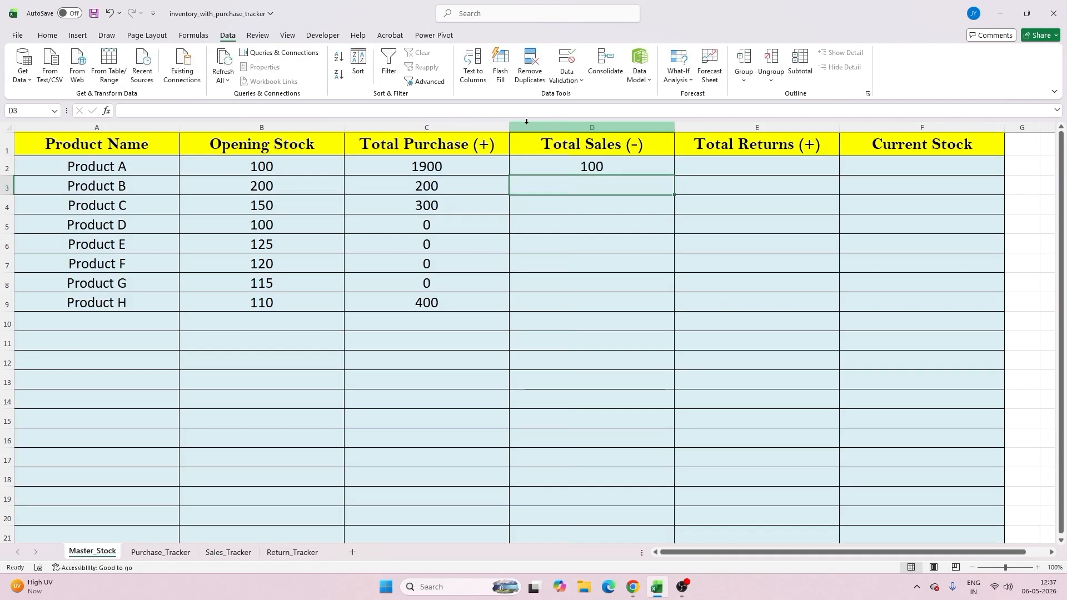
left_click(574, 168)
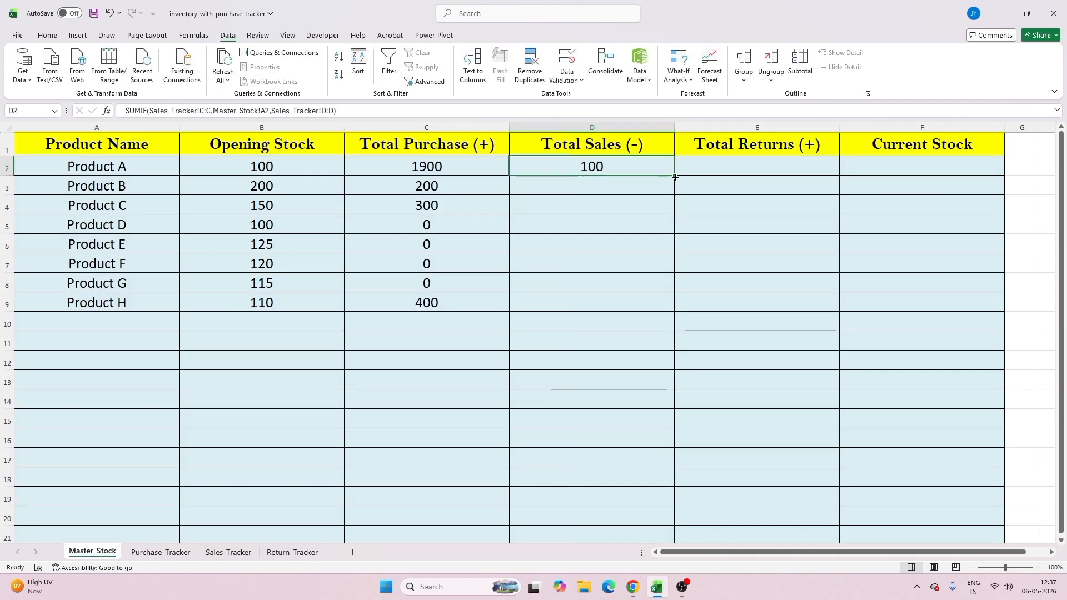
left_click_drag(675, 177, 675, 304)
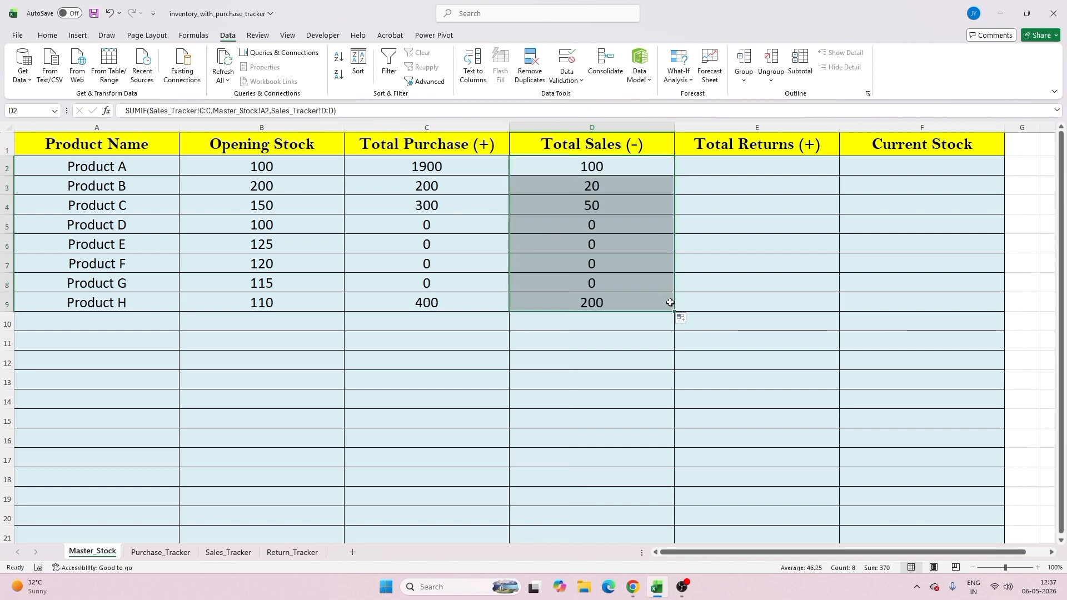
- Set Product A's quantity sold in D2 of Sales_Tracker to 50 and check its Total Sales on Master_Stock
left_click(228, 553)
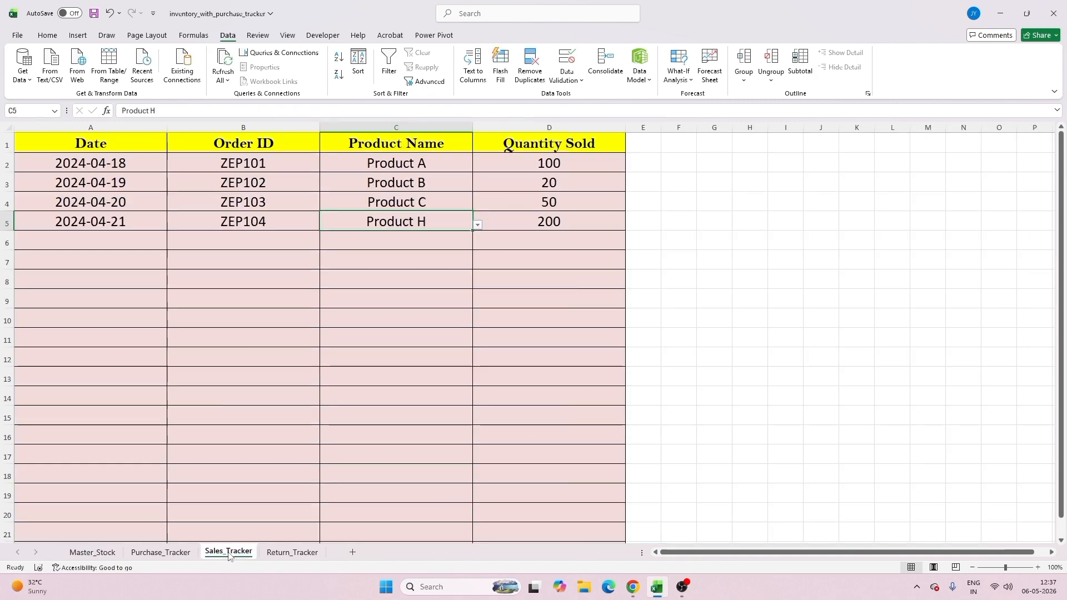
left_click(556, 163)
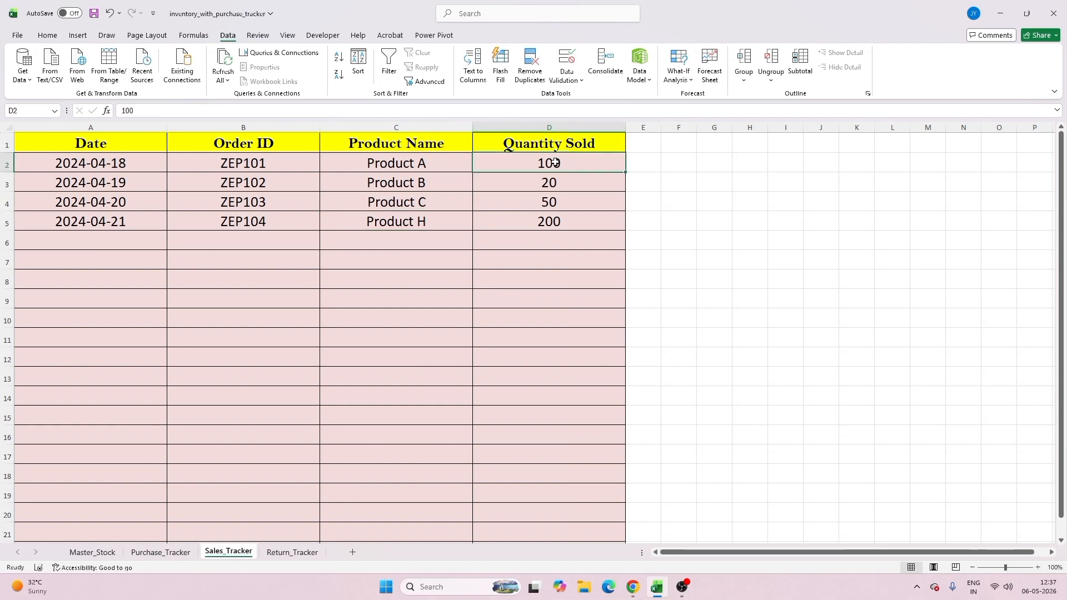
type("50")
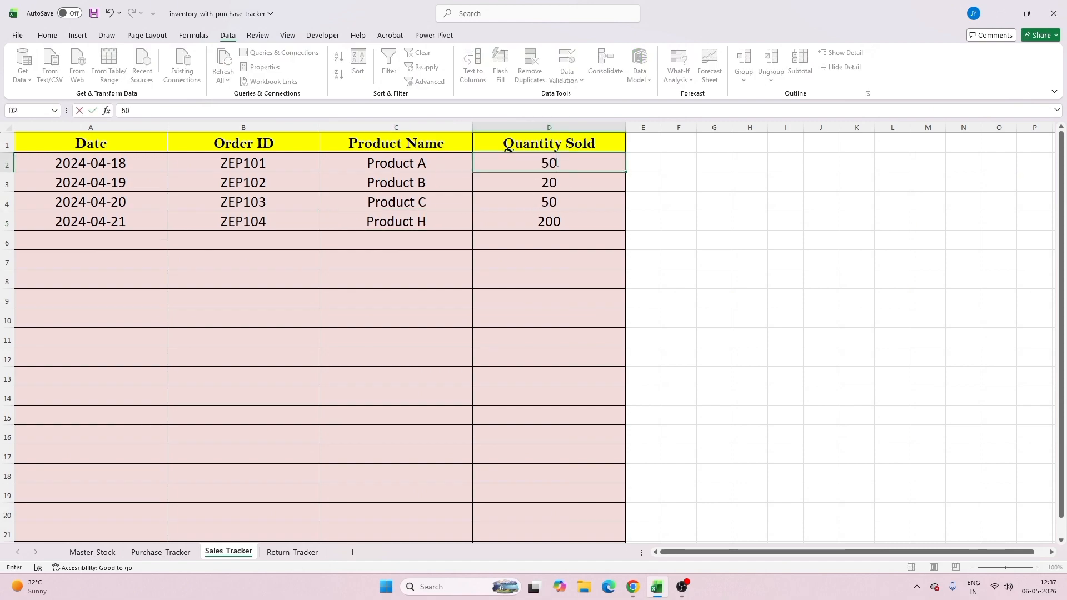
key("Return")
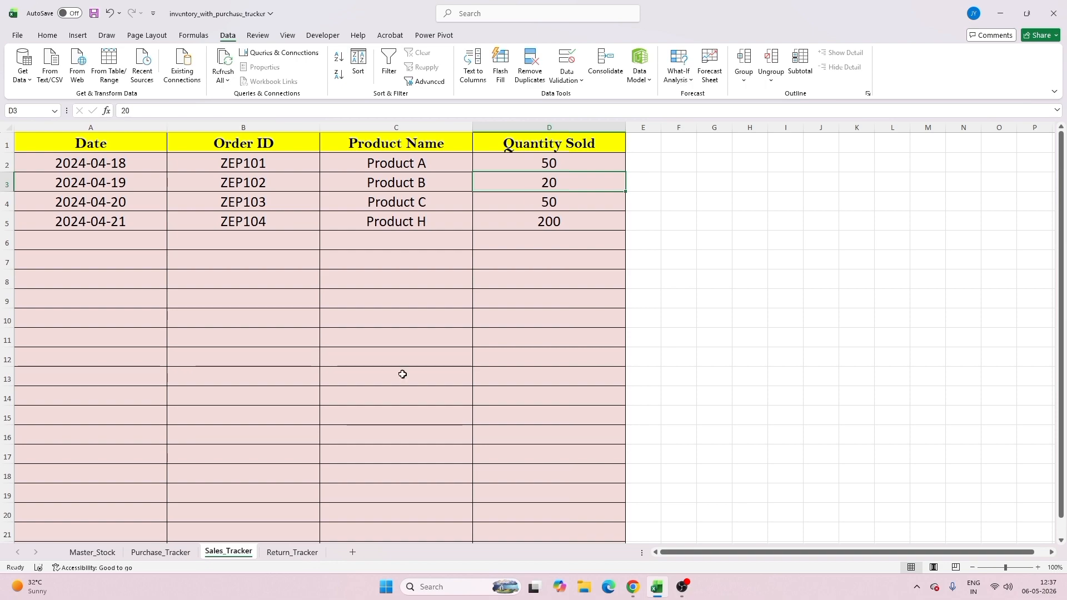
left_click(92, 552)
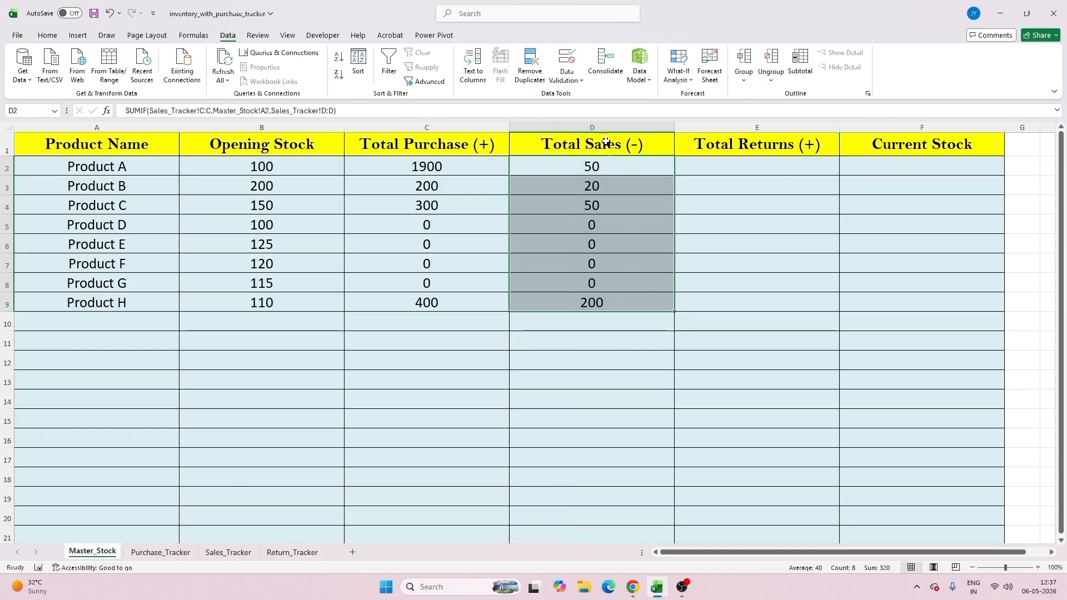
left_click(590, 167)
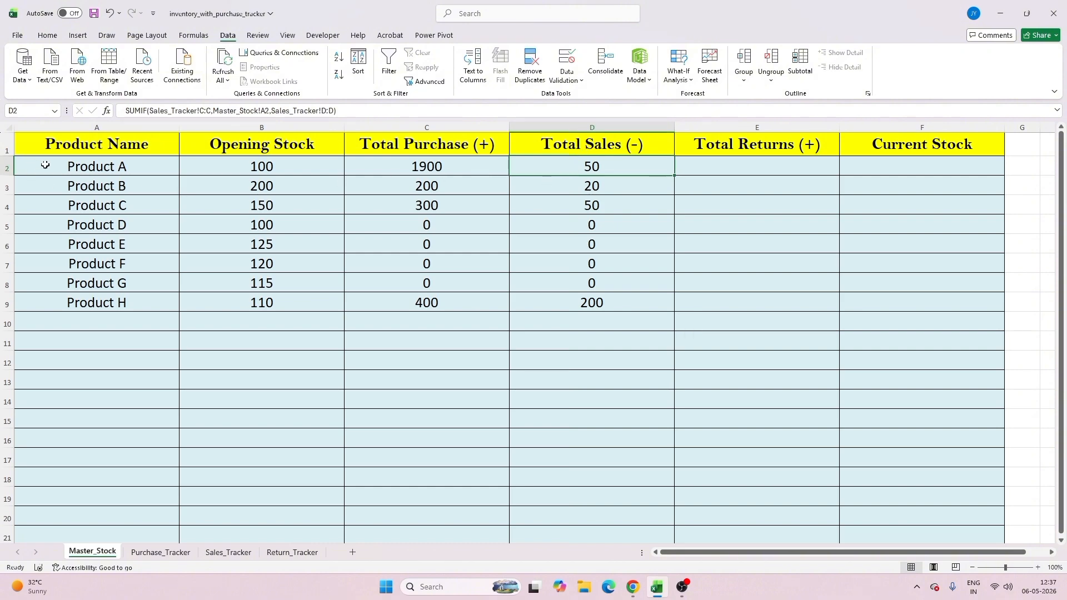
- Enter =SUMIF(Return_Tracker!C:C,Master_Stock!A2,Return_Tracker!D:D) in E2 of Master_Stock and fill it down to E9 to total each product's returns
left_click(743, 168)
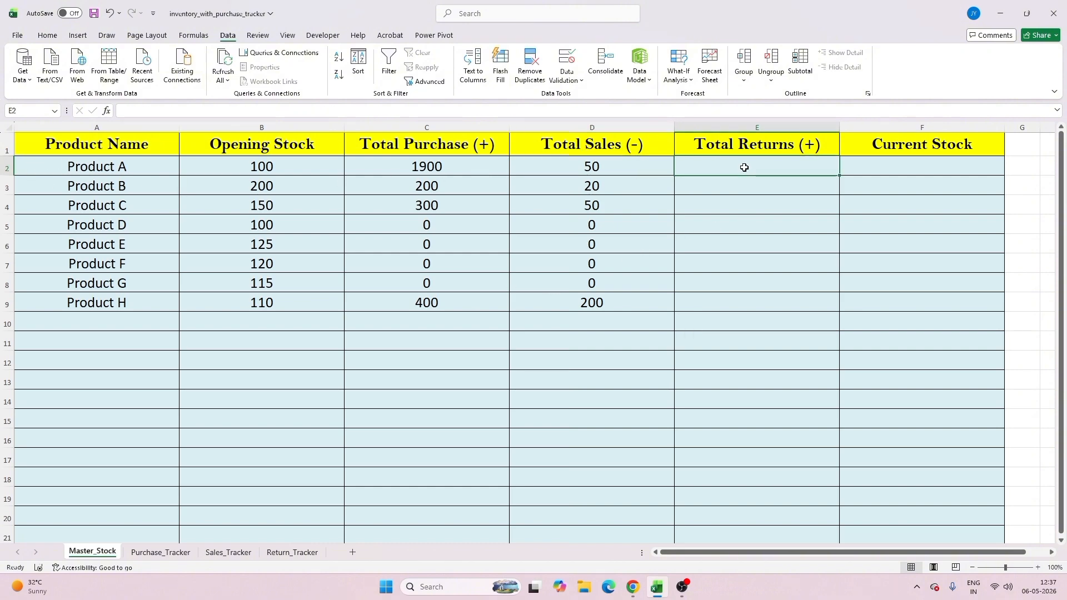
type("=SUMIF(")
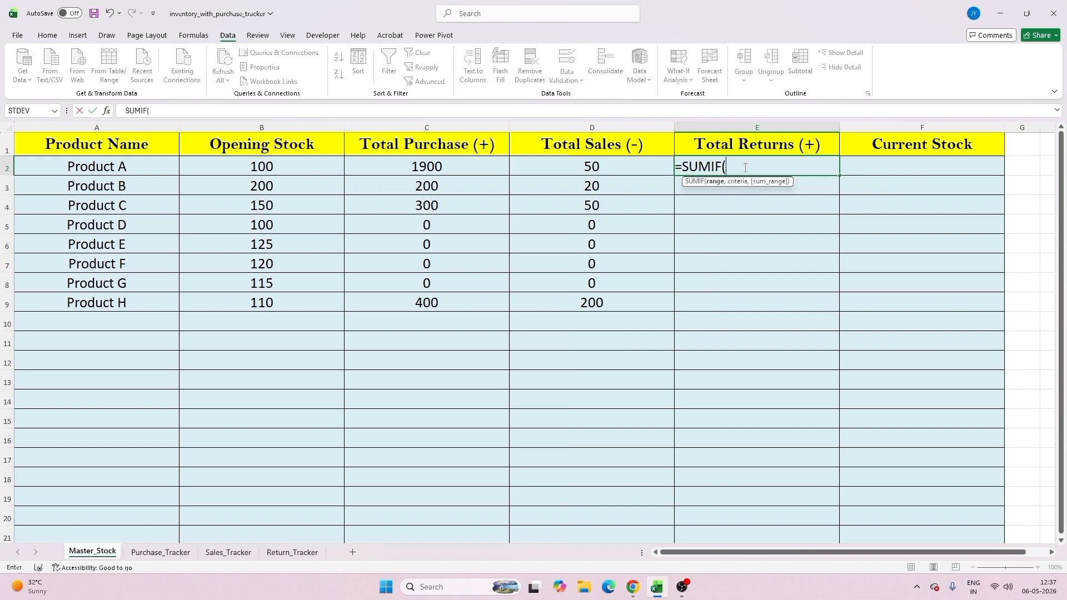
left_click(291, 553)
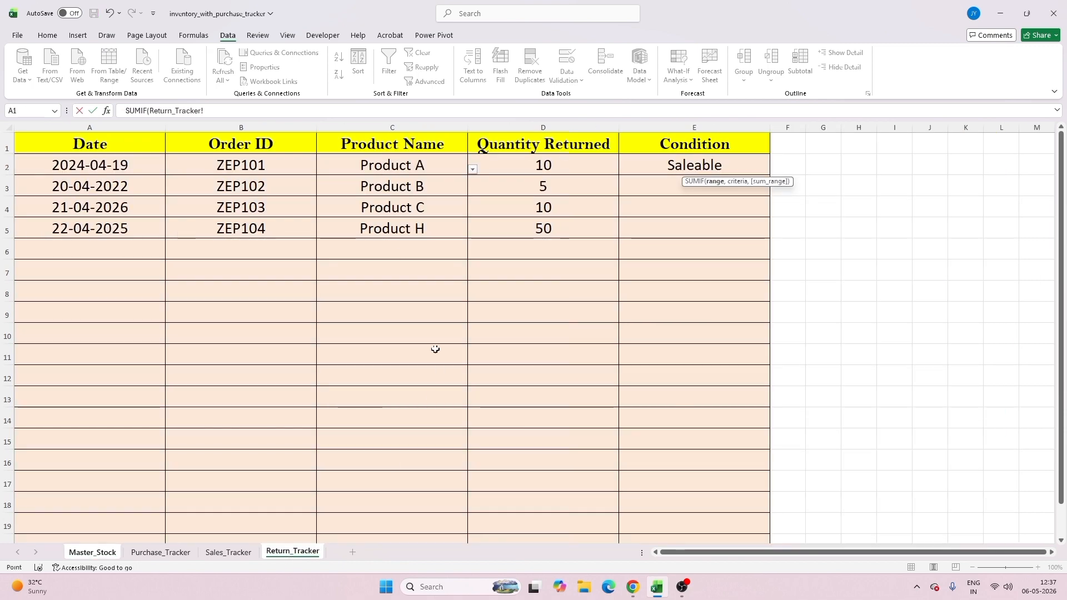
left_click(379, 129)
type(",")
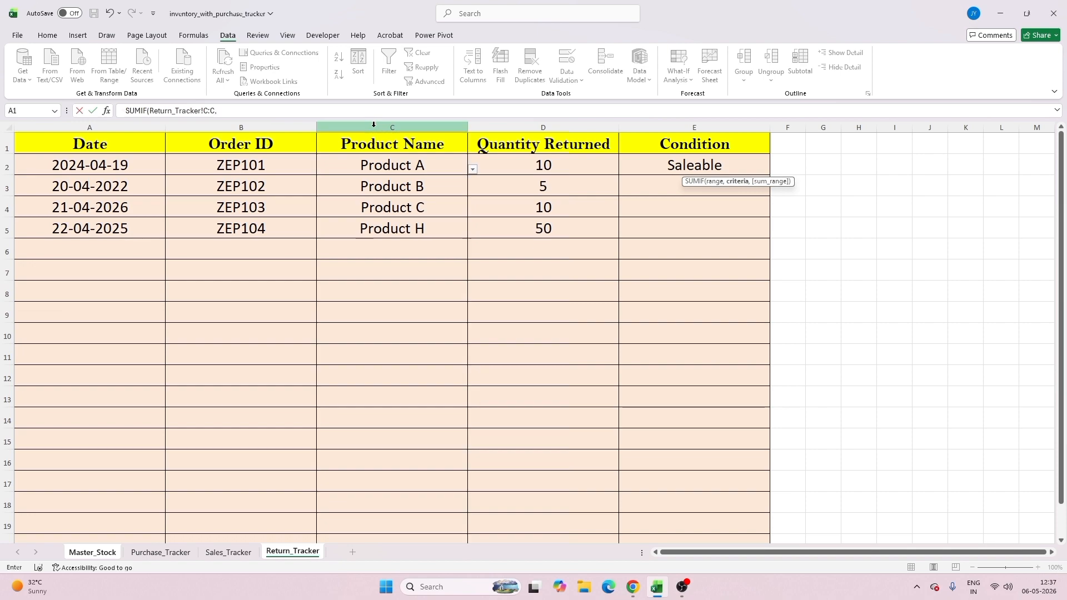
left_click(90, 552)
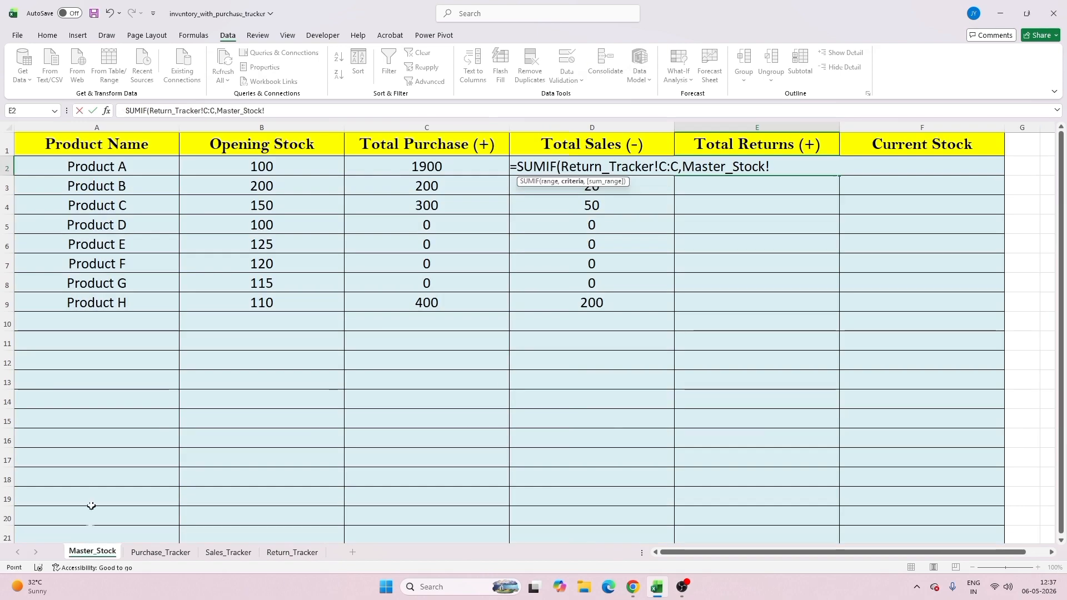
left_click(110, 165)
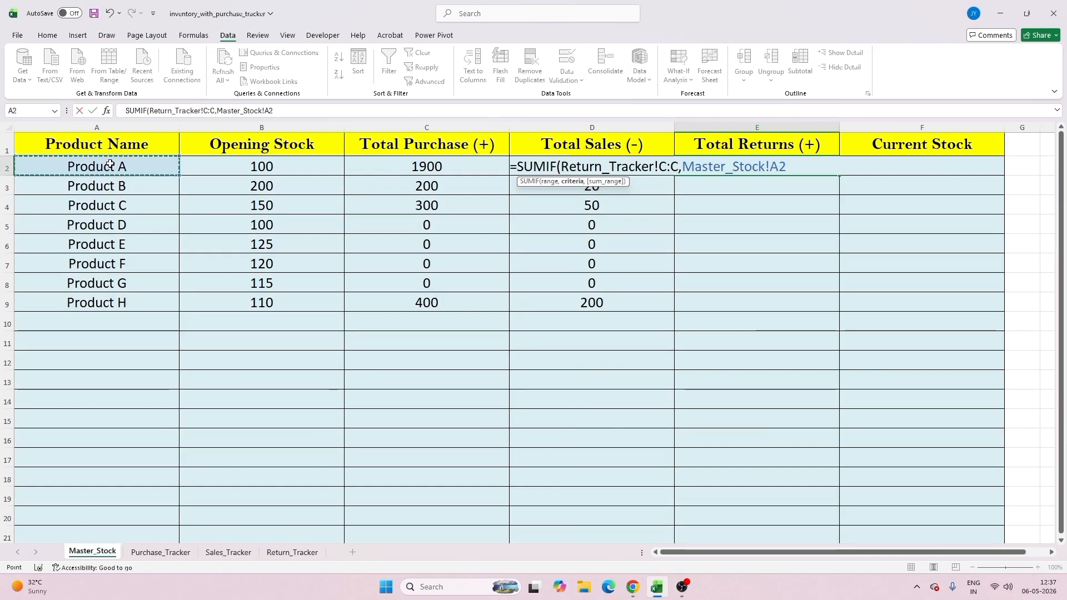
type(",")
left_click(292, 552)
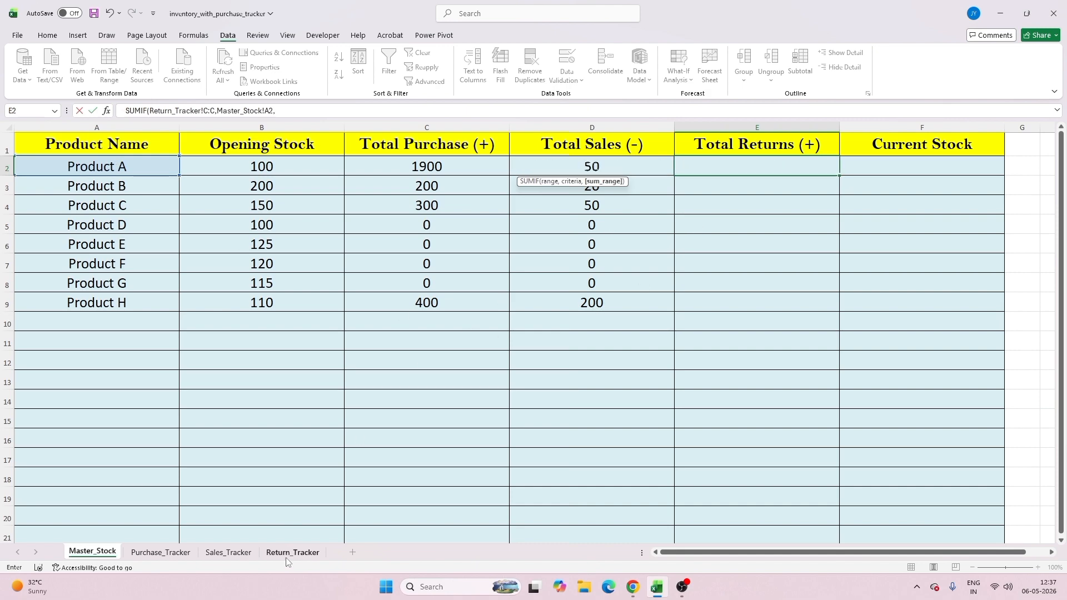
left_click(591, 127)
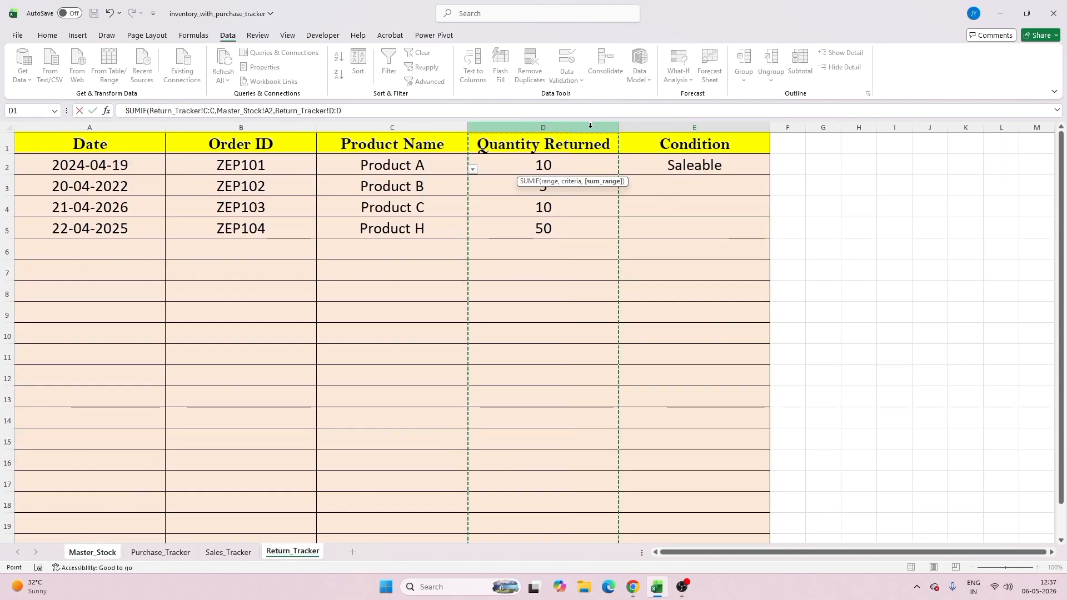
key("Return")
left_click(713, 167)
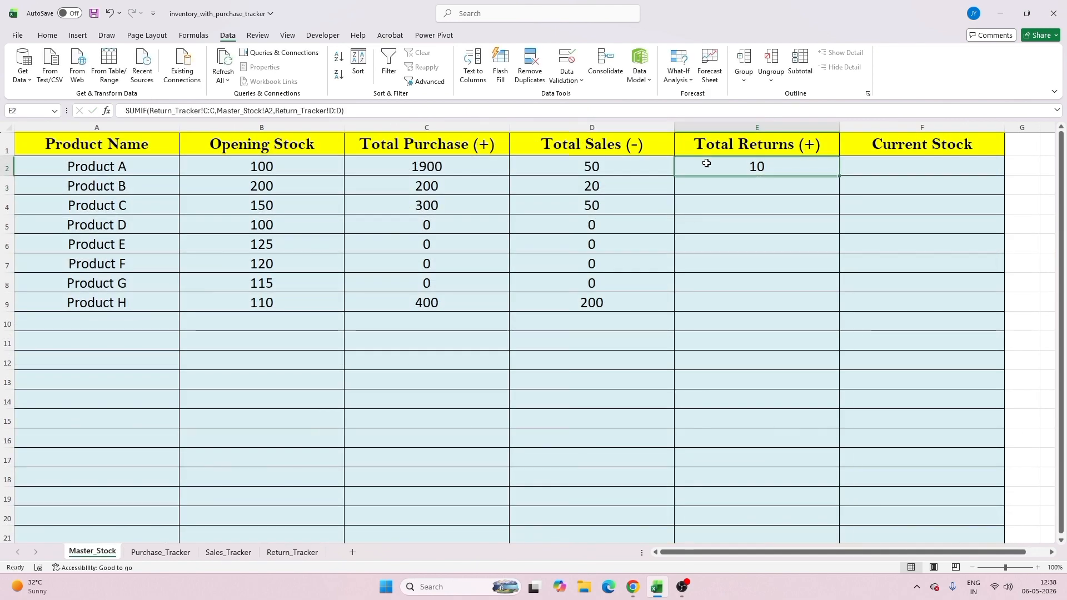
left_click_drag(839, 176, 834, 303)
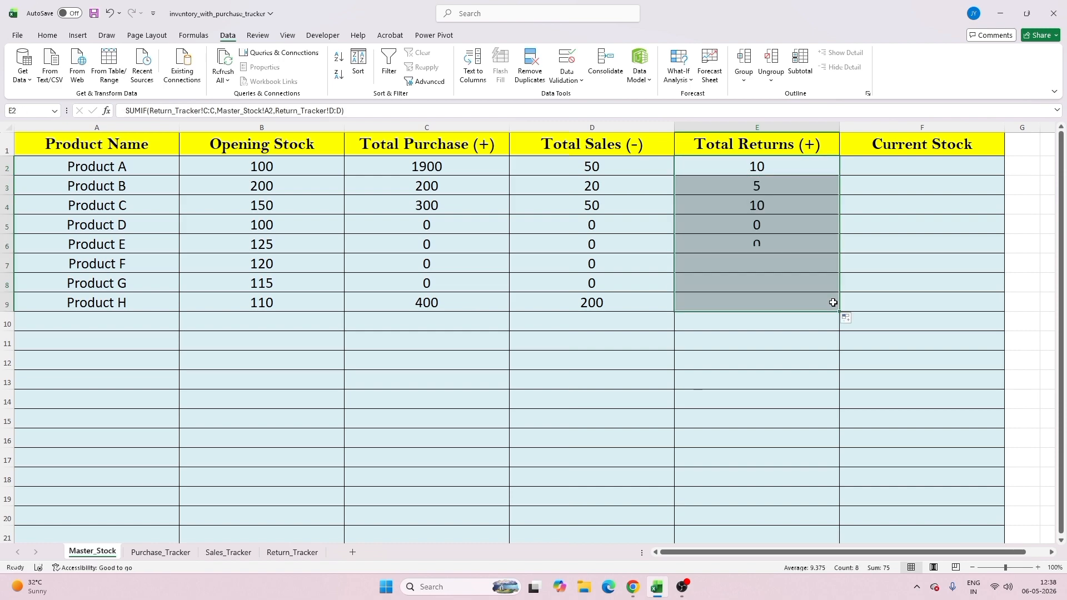
- Set the quantity returned on Return_Tracker to 40 for Product A in D2 and 20 for Product B in D3
left_click(292, 552)
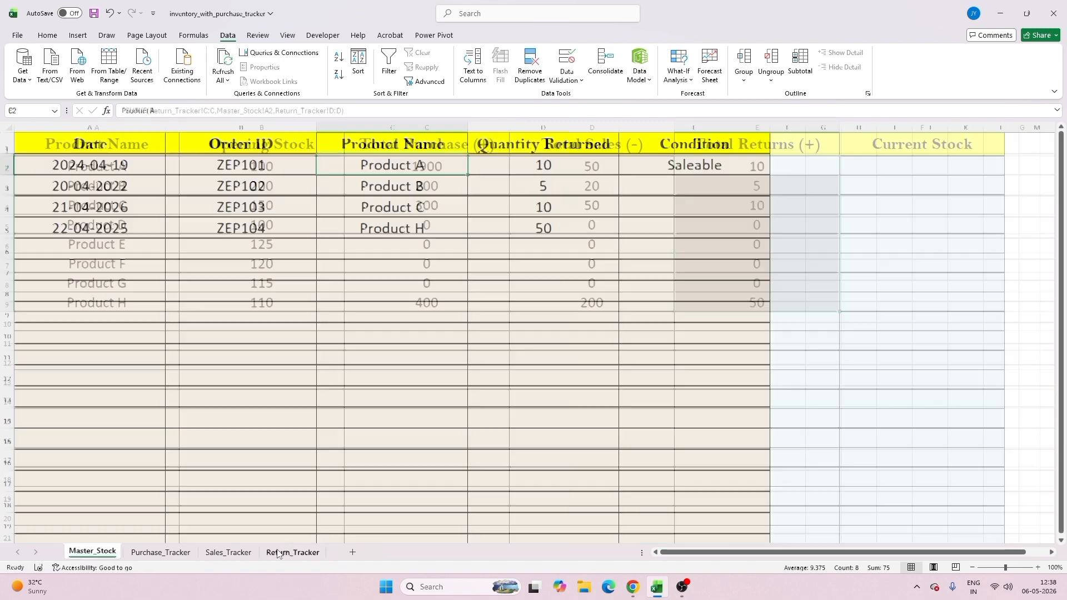
left_click(513, 168)
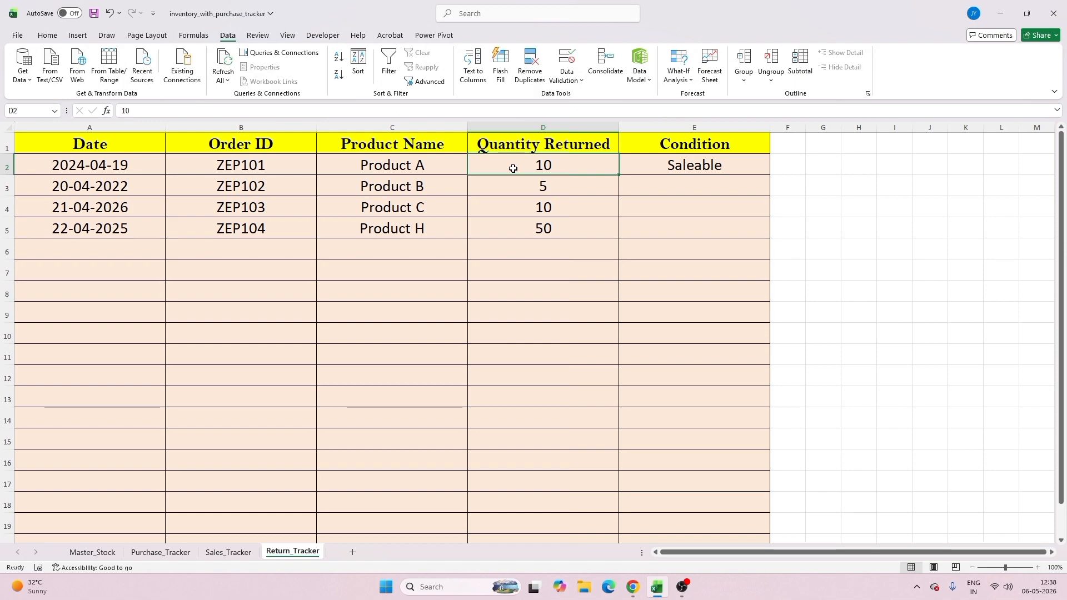
type("40")
key("Return")
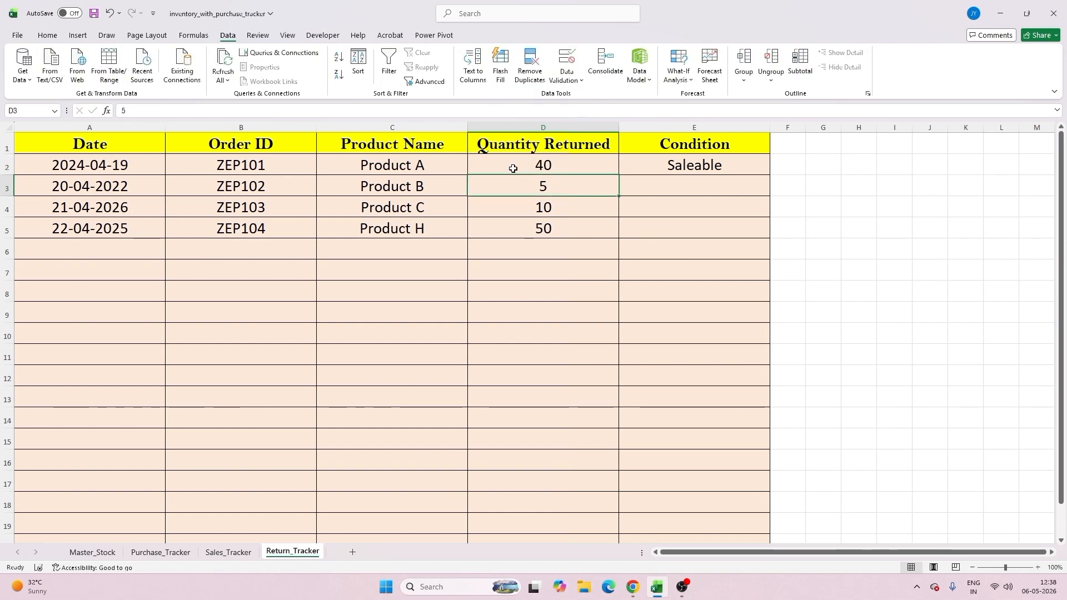
type("20")
key("Return")
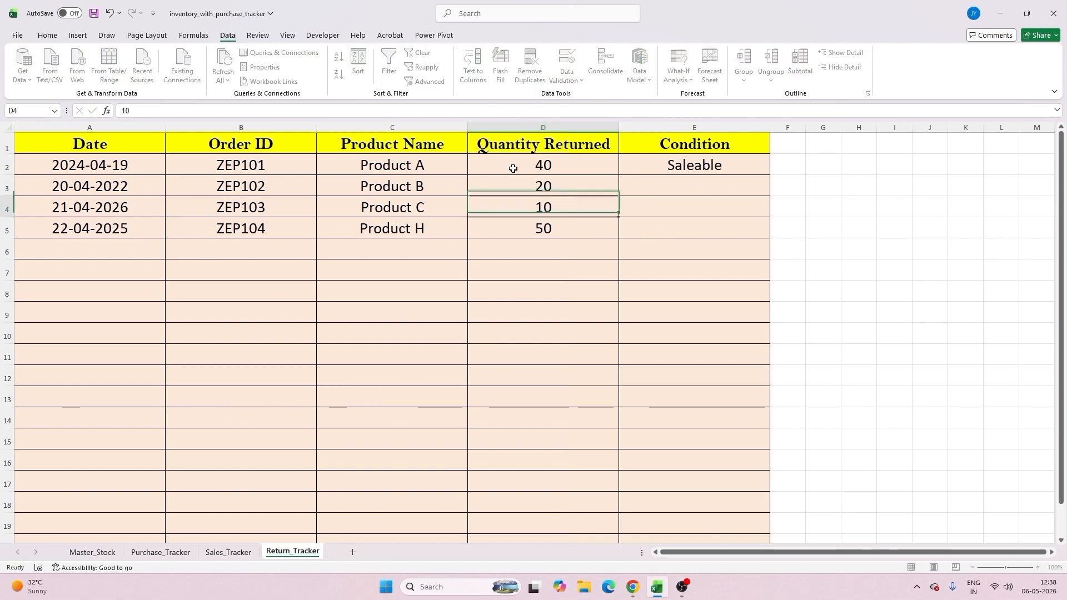
- Check Total Returns for Products A to C on Master_Stock, and review the purchase, sales, returns and opening stock columns
left_click(101, 556)
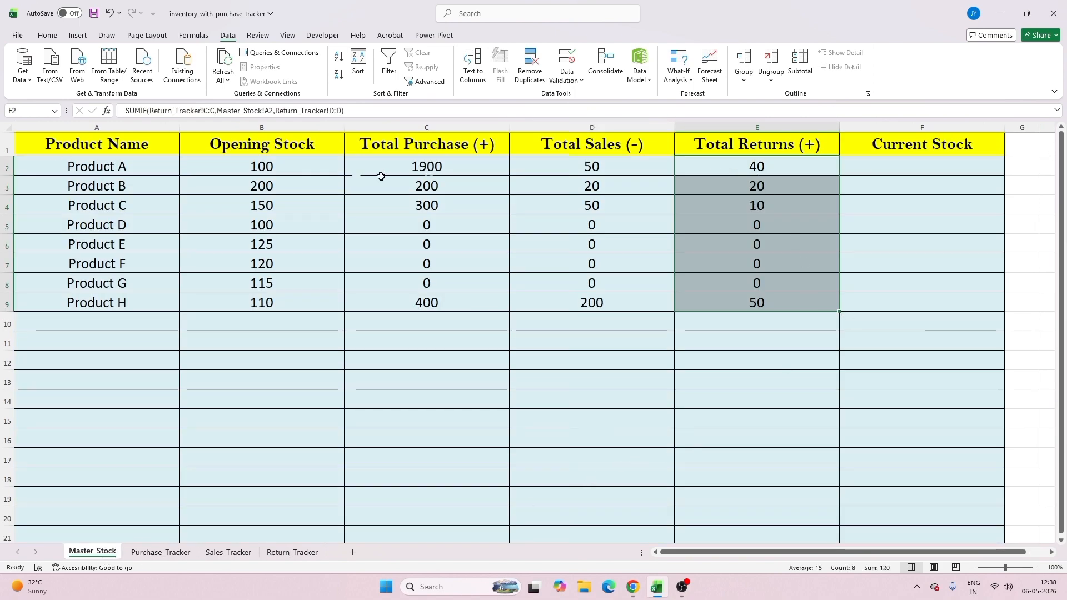
left_click(732, 167)
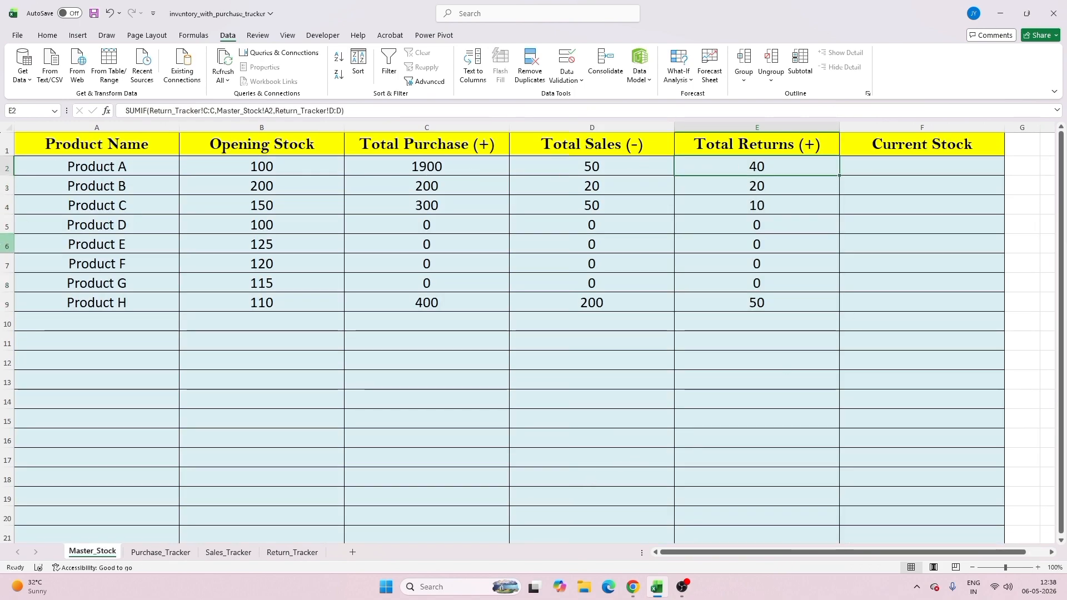
left_click(796, 190)
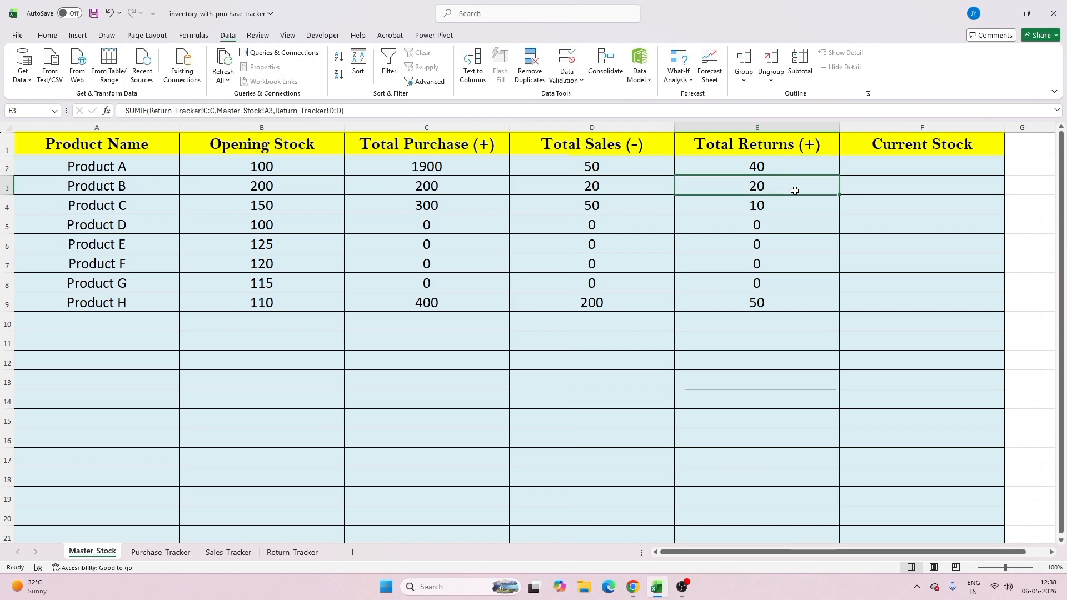
left_click(704, 208)
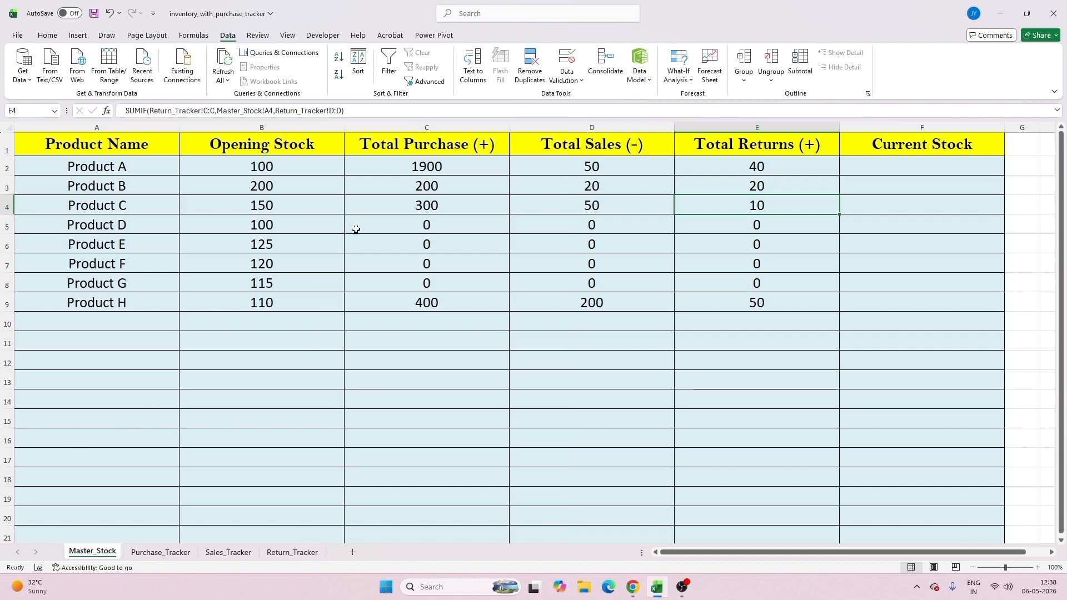
left_click(387, 123)
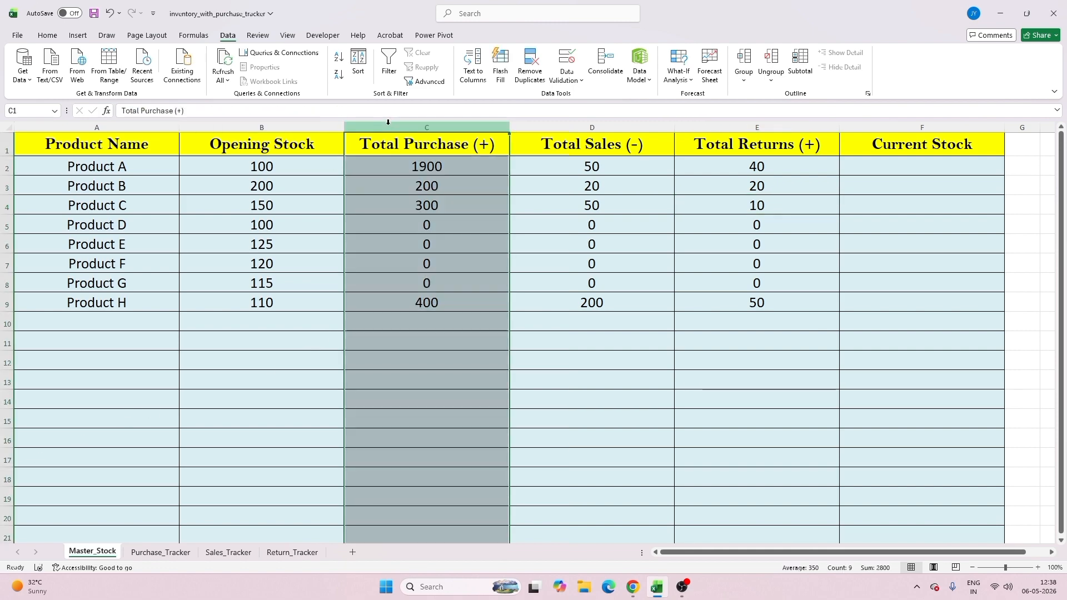
left_click(573, 123)
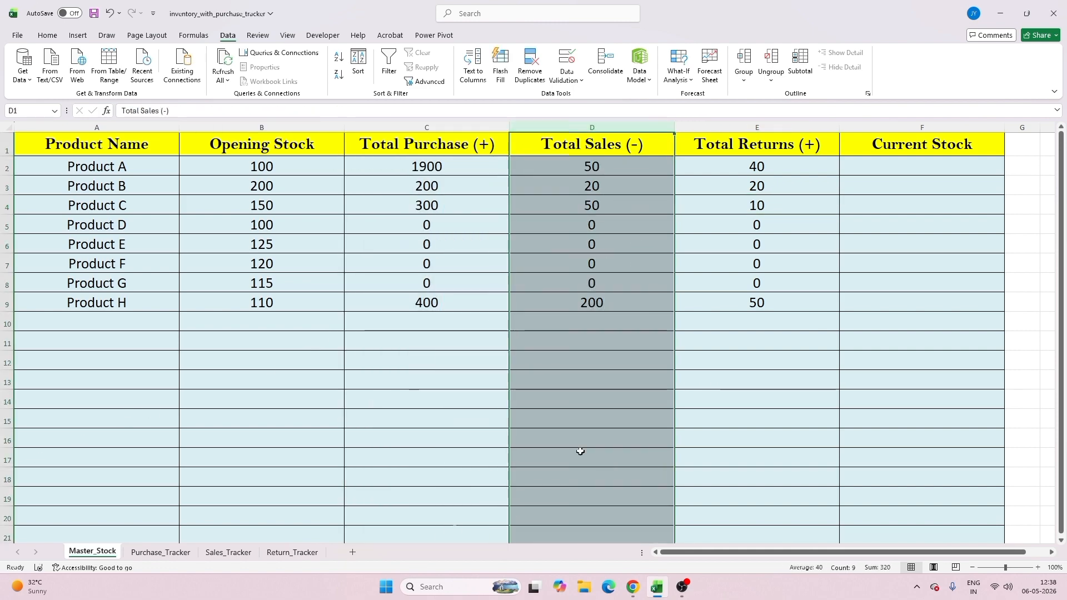
left_click(708, 126)
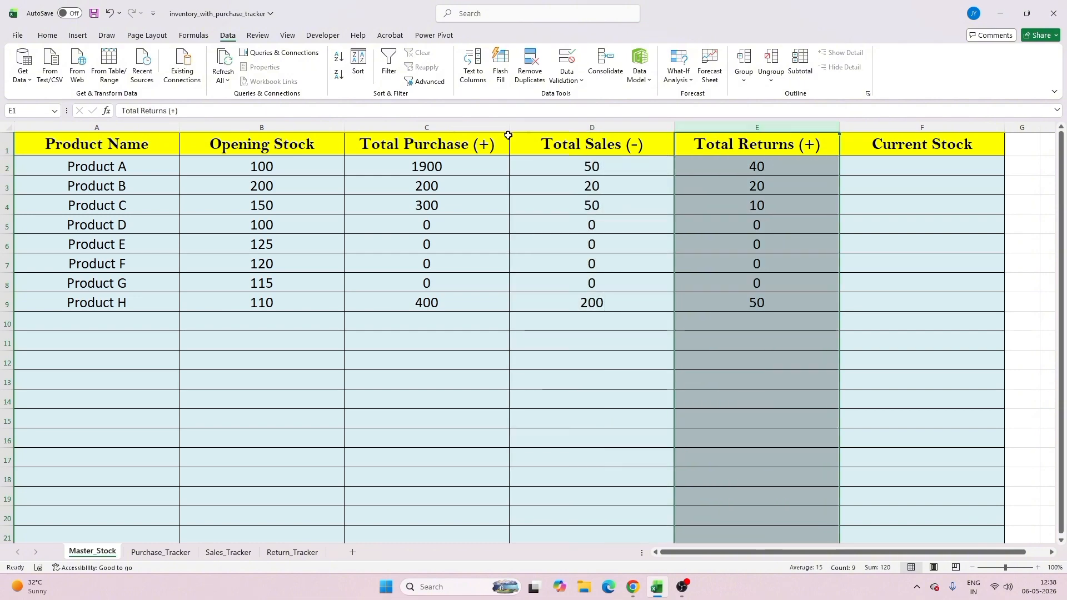
left_click(303, 126)
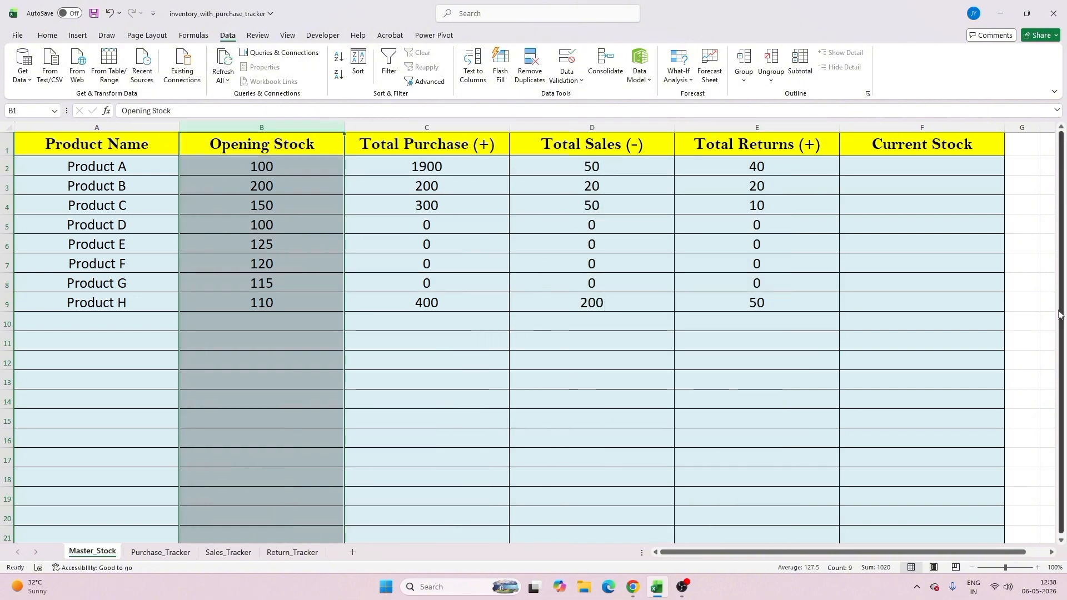
- Enter =B2+C2+E2-D2 in F2 of Master_Stock and fill it down to F9 to calculate each product's current stock
left_click(895, 168)
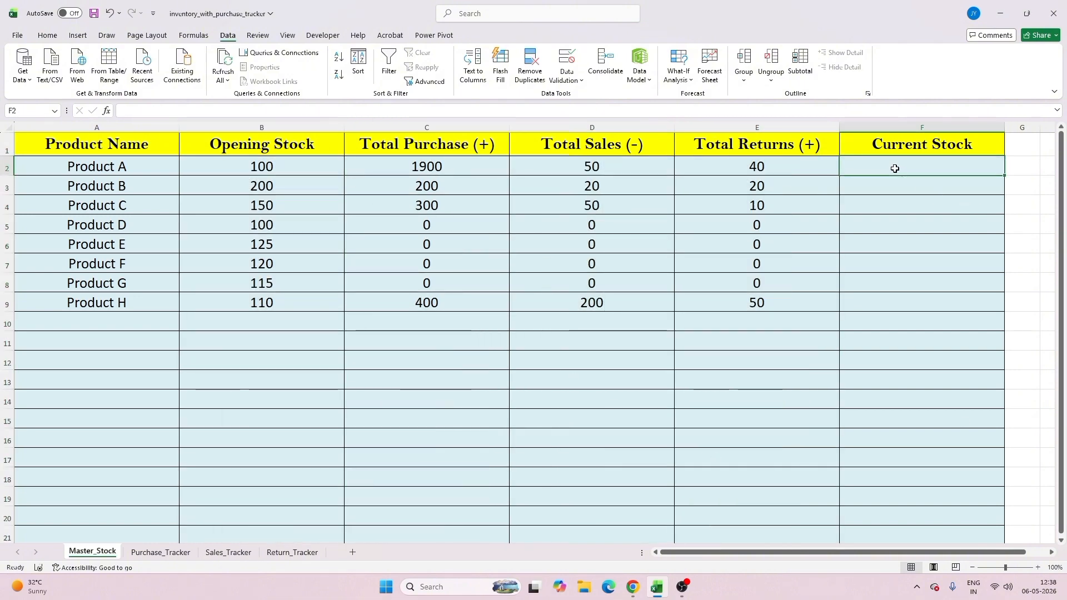
type("=")
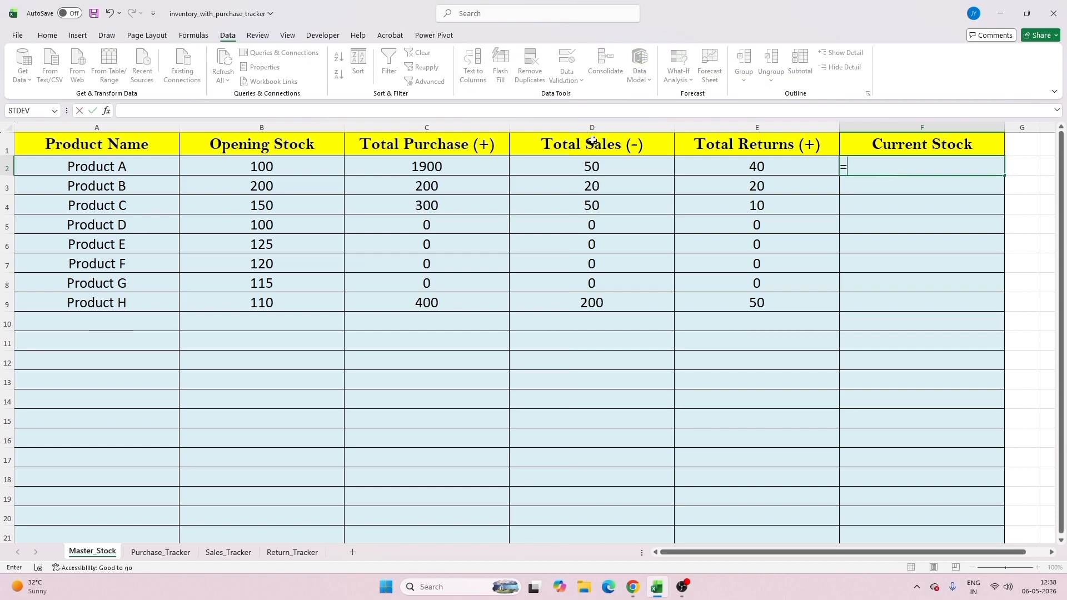
left_click(277, 166)
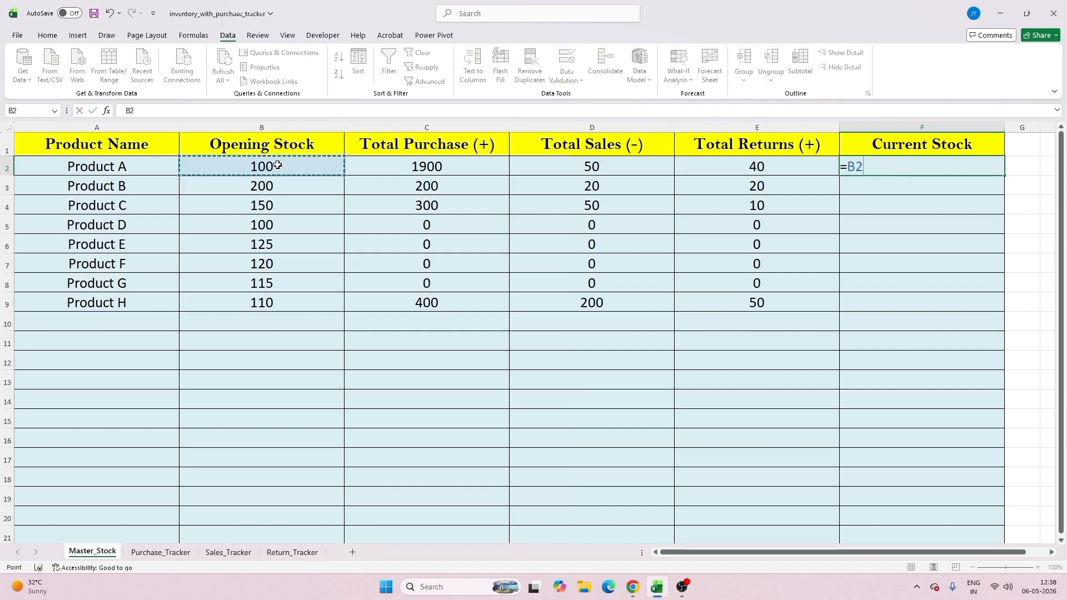
type("+")
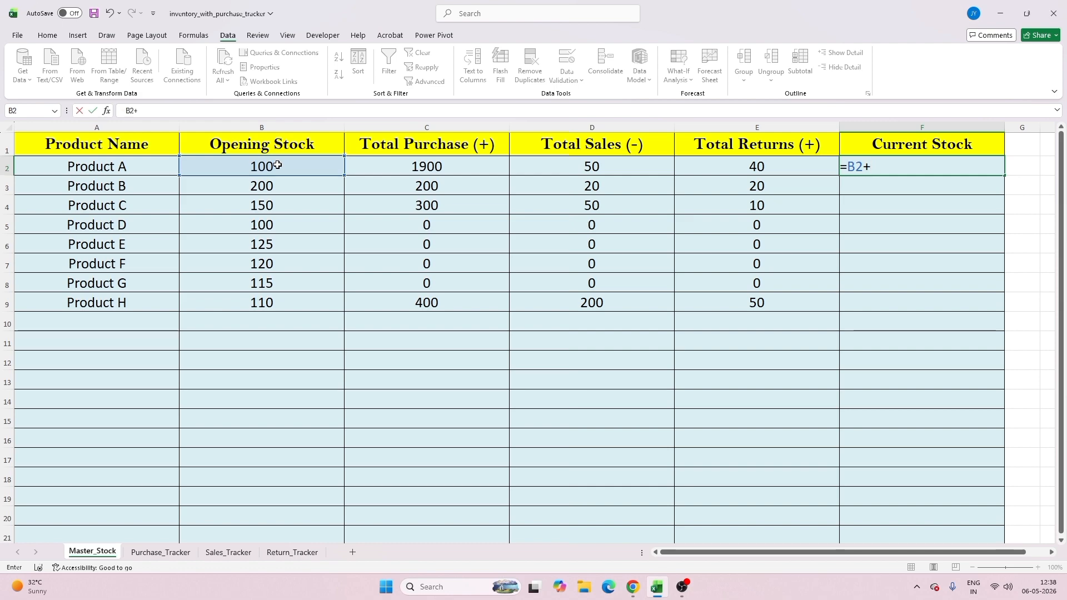
left_click(398, 156)
left_click(394, 162)
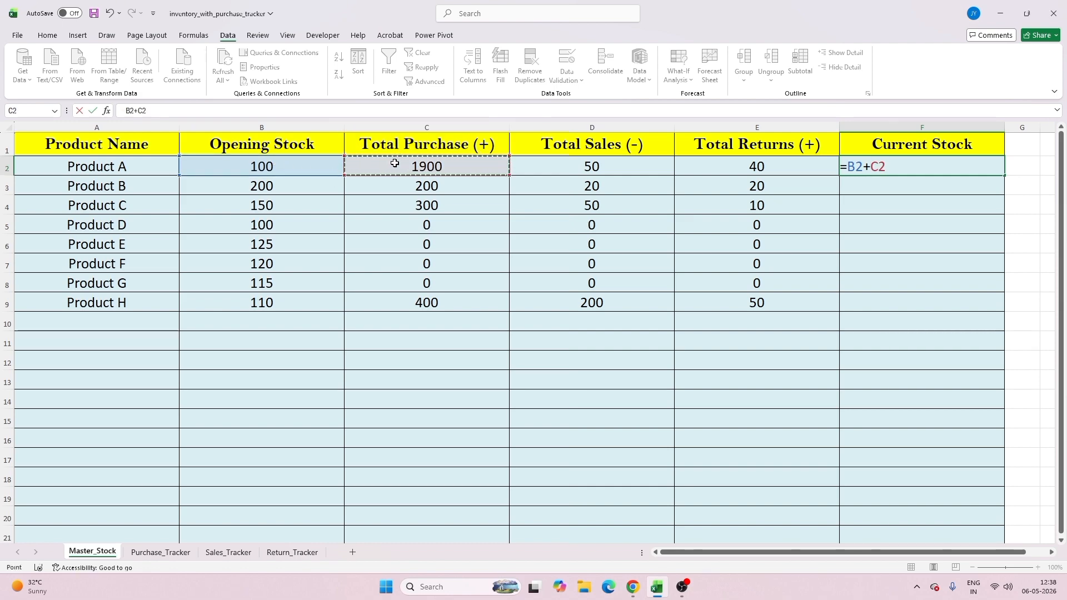
type("+")
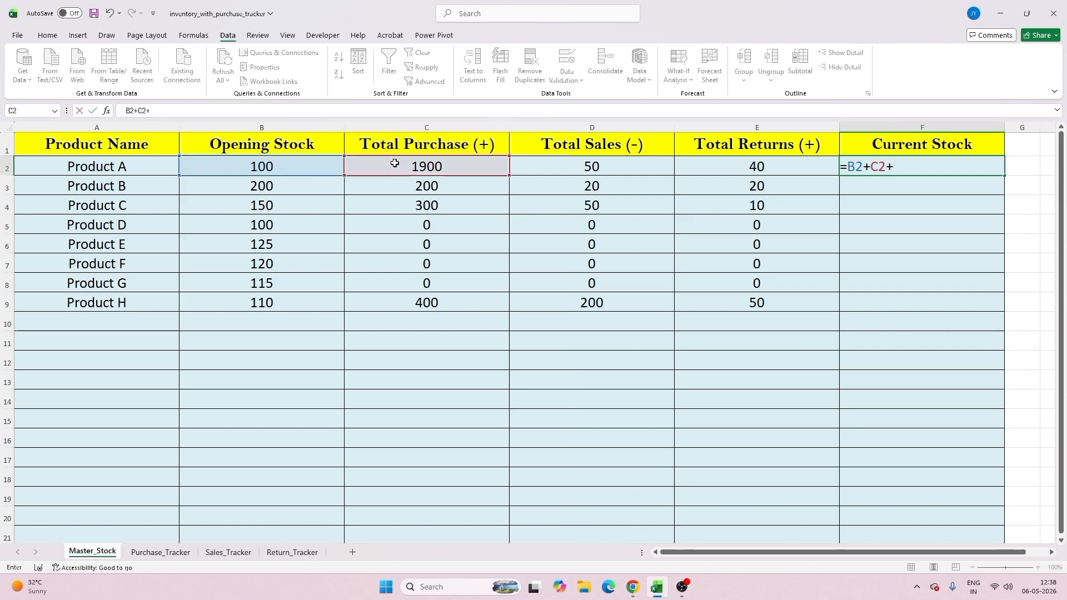
left_click(692, 170)
type("-")
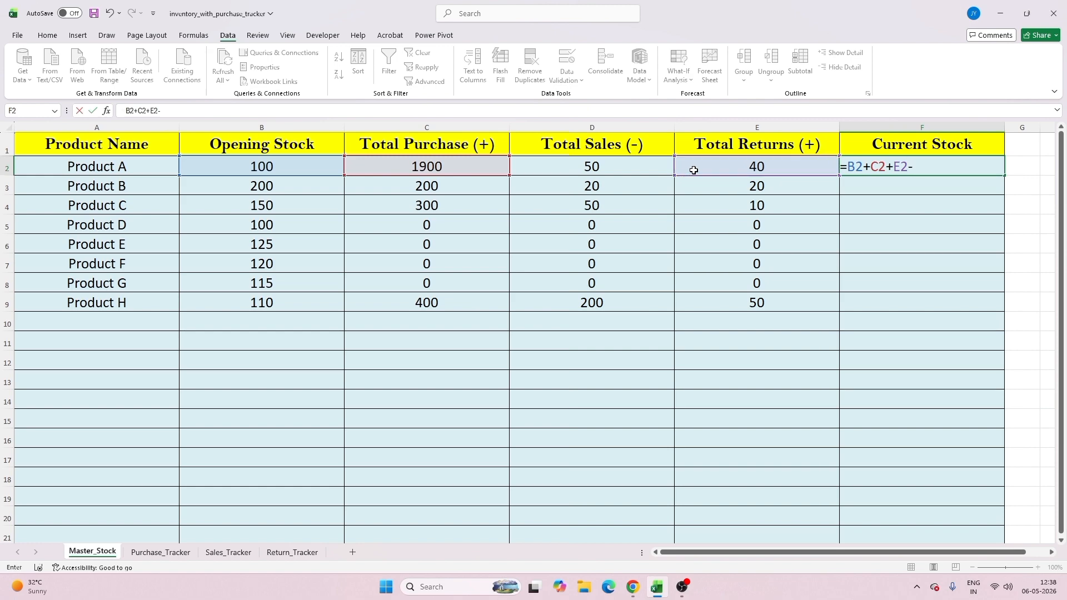
left_click(636, 168)
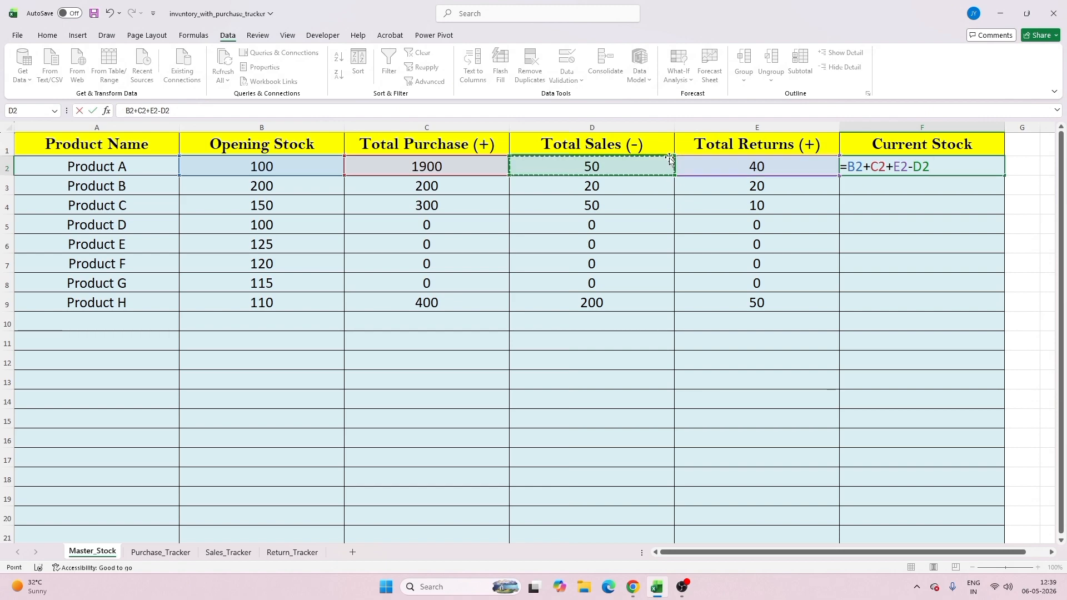
key("Return")
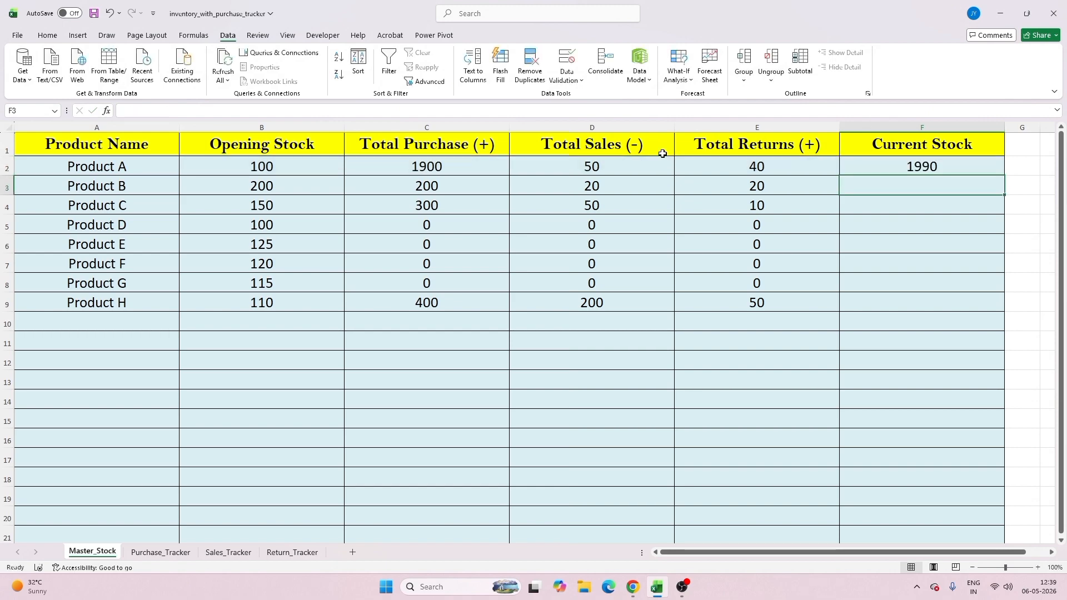
left_click(890, 164)
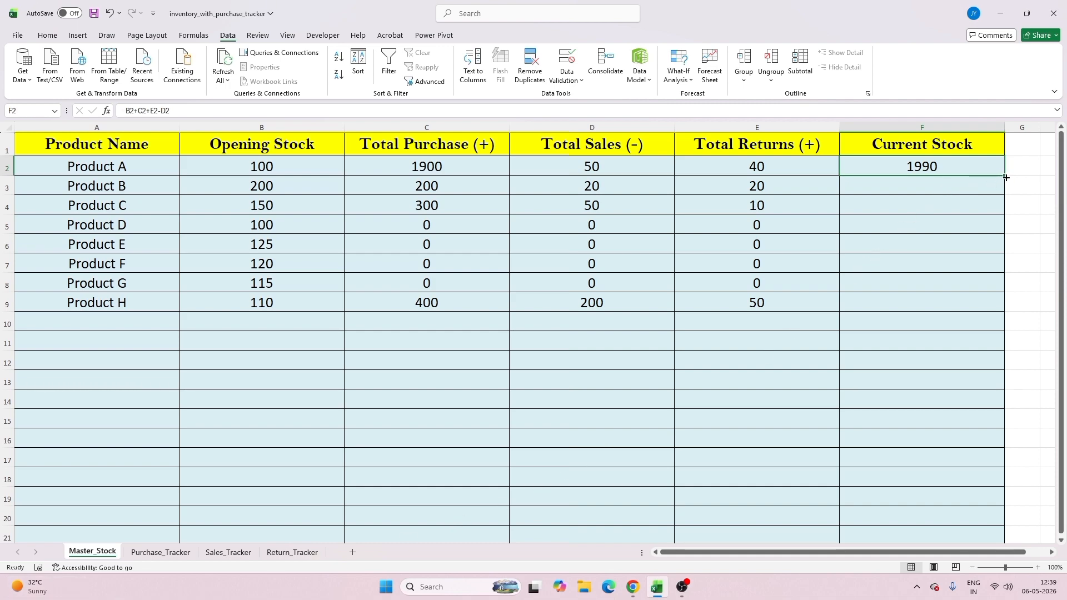
left_click_drag(1005, 177, 1008, 311)
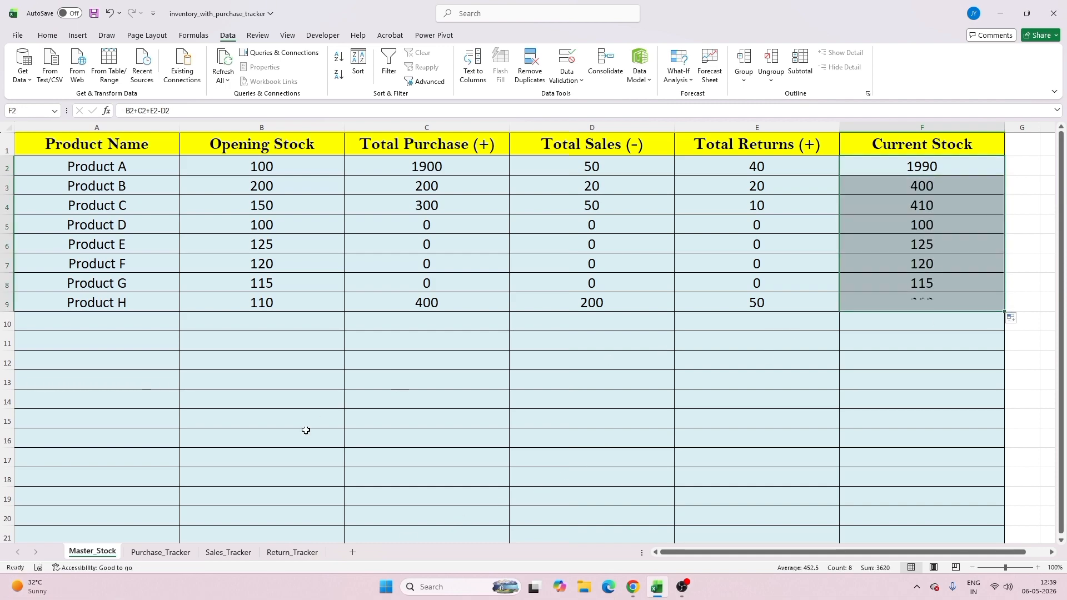